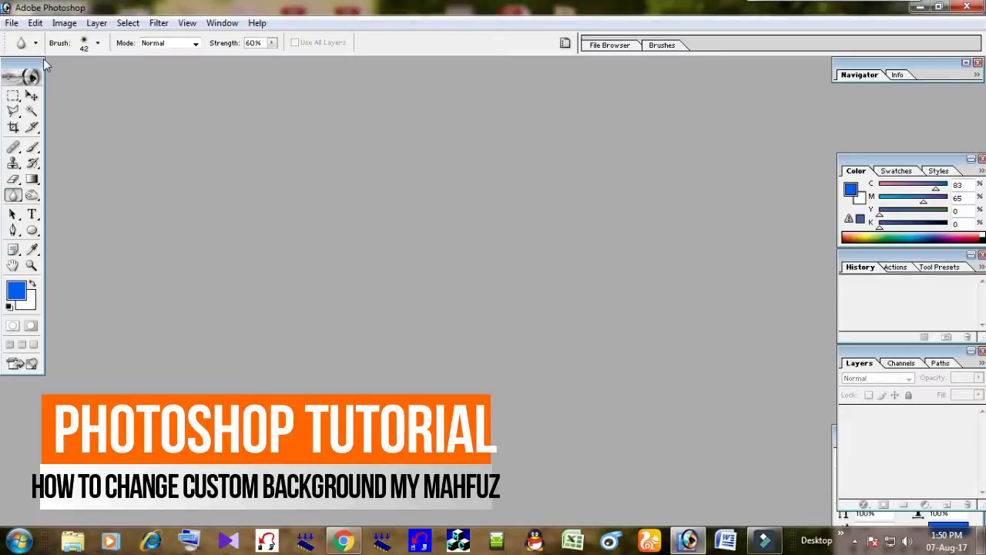
Step: Open the portrait JPEG from the Desktop
{"action": "left_click", "coordinate": [12, 23]}
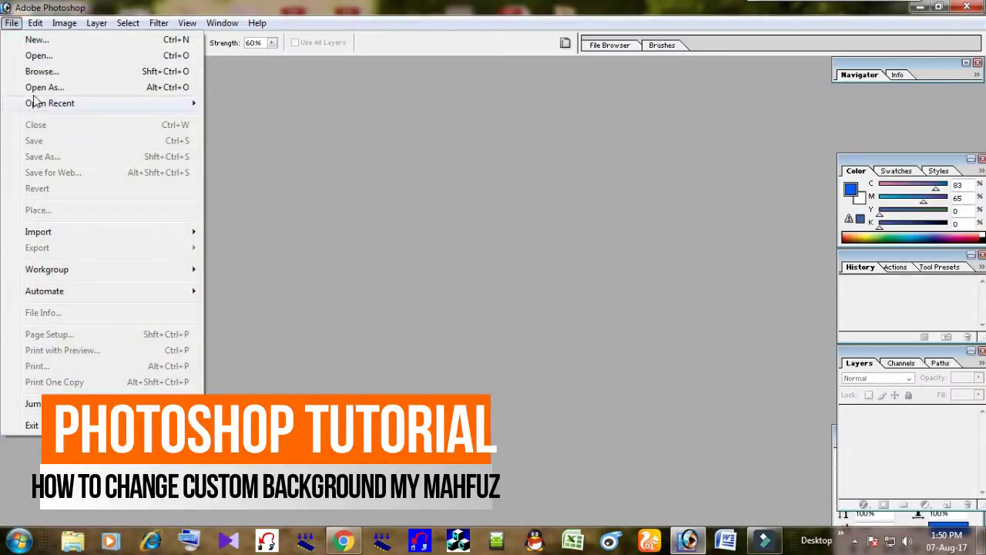
{"action": "left_click", "coordinate": [39, 55]}
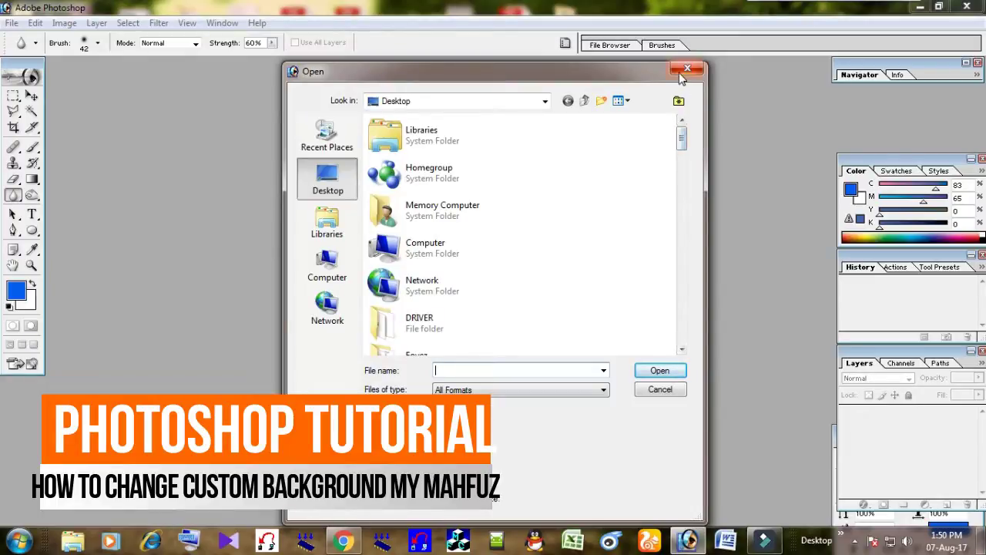
{"action": "mouse_move", "coordinate": [681, 138]}
{"action": "left_mouse_down"}
{"action": "mouse_move", "coordinate": [674, 246]}
{"action": "mouse_move", "coordinate": [652, 257]}
{"action": "left_mouse_up"}
{"action": "left_click", "coordinate": [428, 305]}
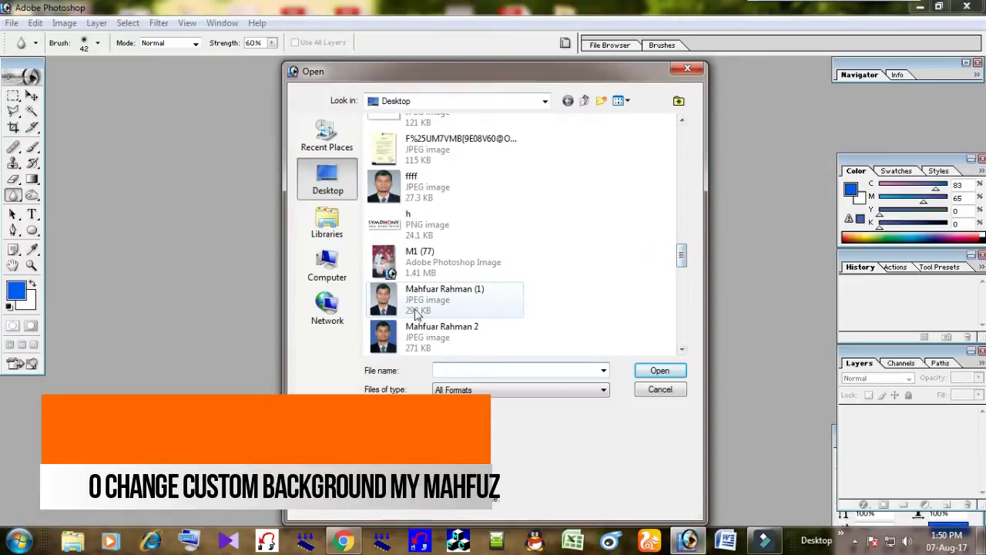
{"action": "left_click", "coordinate": [658, 370]}
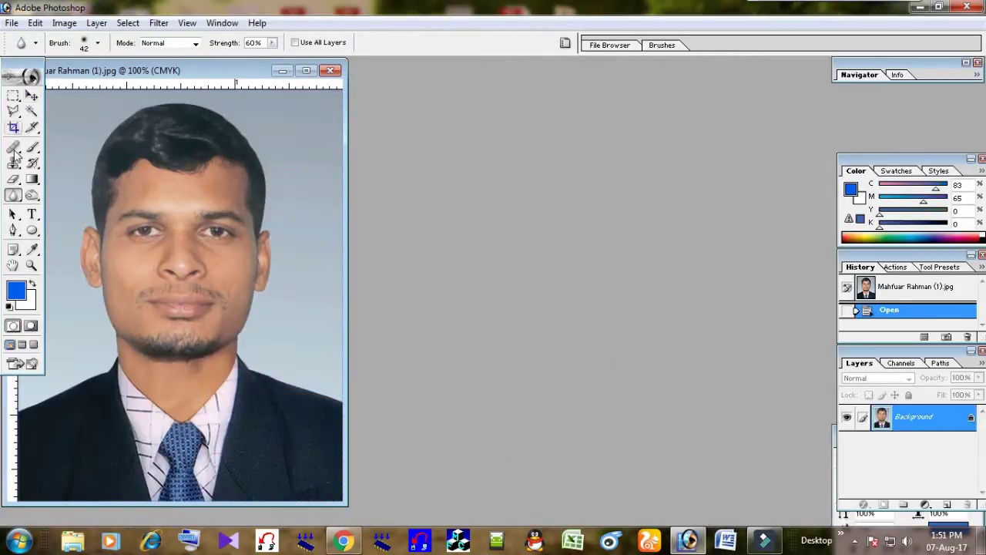
Step: Select the Pen tool and maximize the photo window to fill the workspace
{"action": "left_click", "coordinate": [13, 230]}
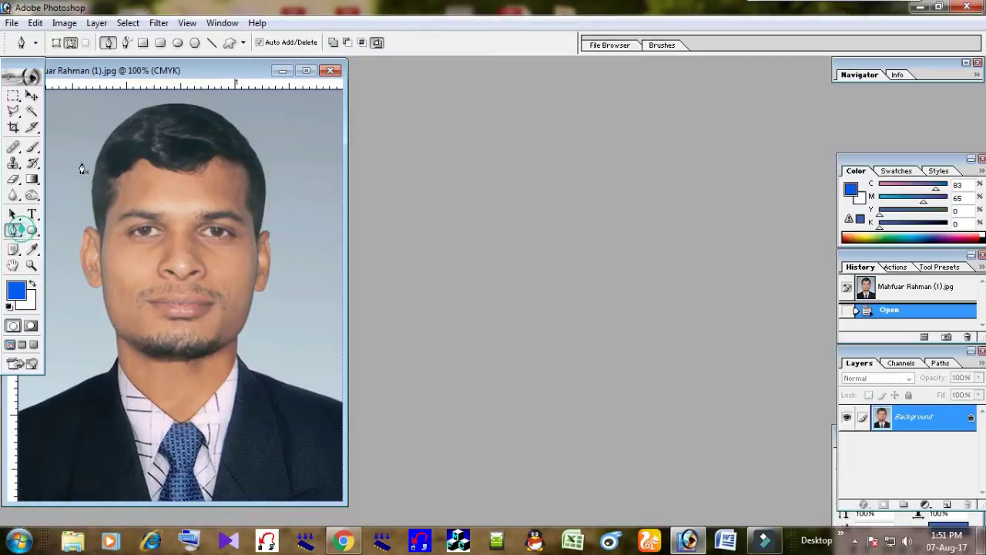
{"action": "left_click", "coordinate": [243, 43]}
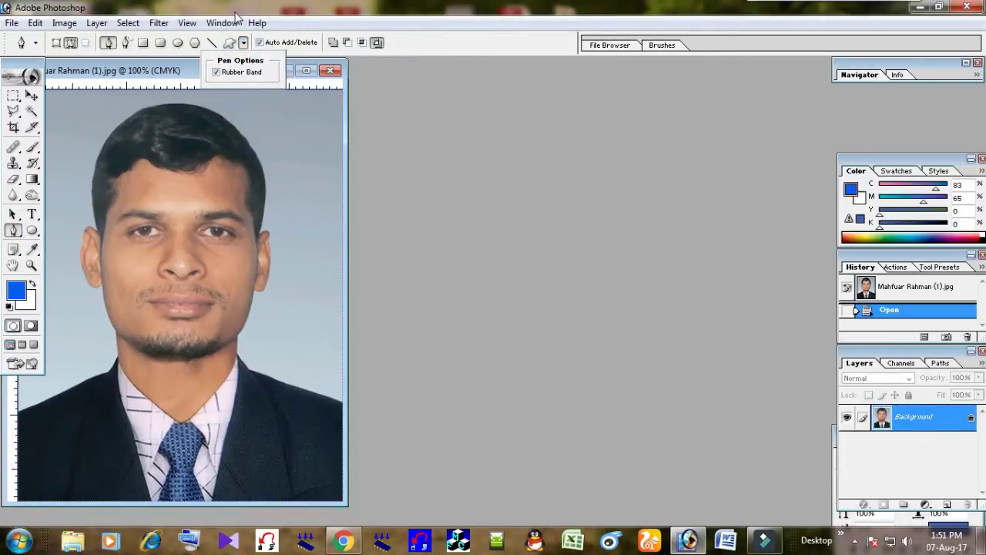
{"action": "left_click_drag", "start_coordinate": [283, 70], "coordinate": [377, 68]}
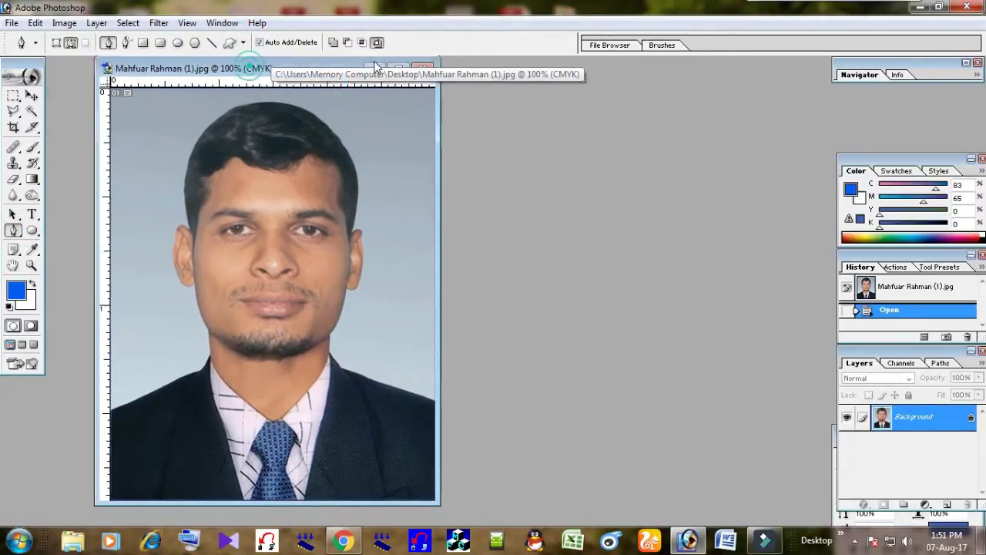
{"action": "left_click", "coordinate": [398, 67]}
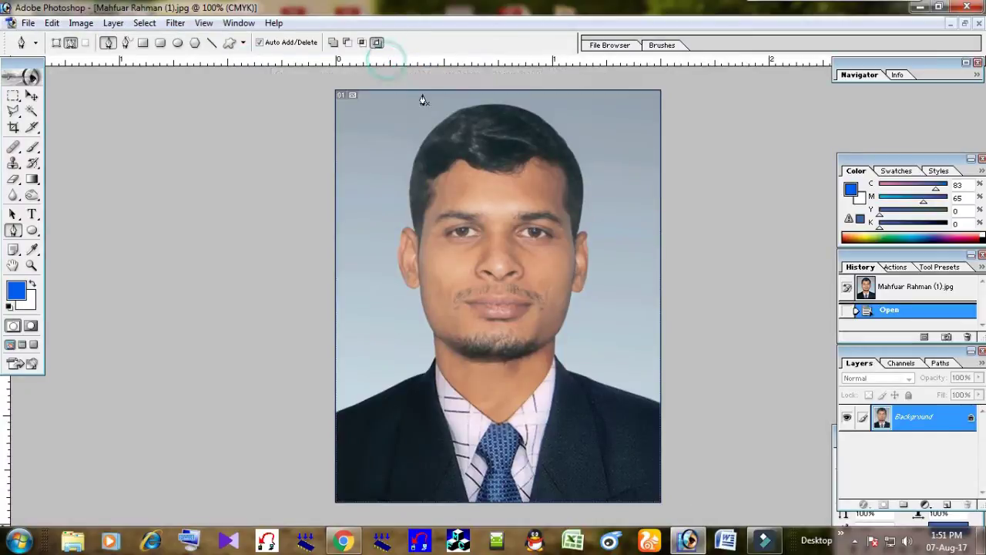
Step: Apply a Brightness/Contrast adjustment of about -1 brightness and -1 contrast
{"action": "left_click", "coordinate": [82, 23]}
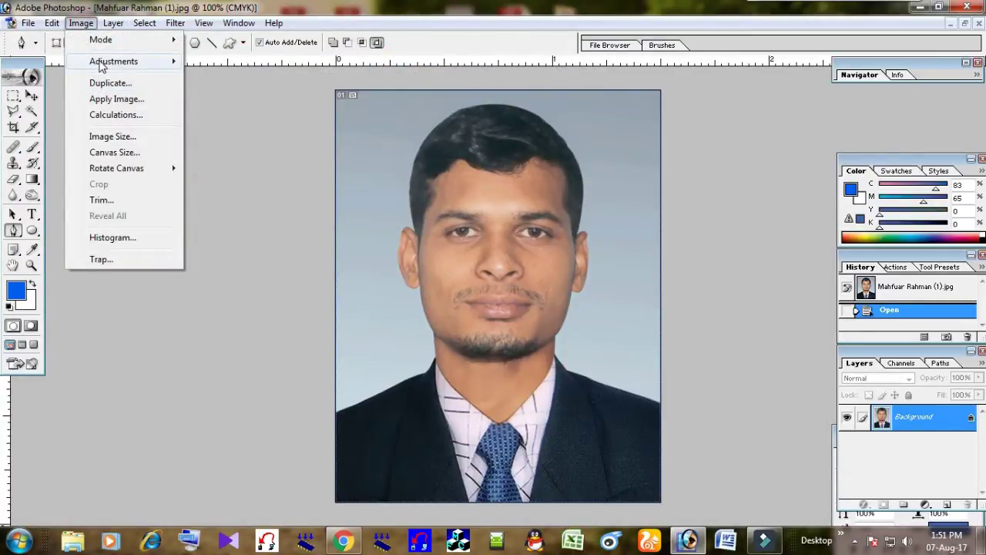
{"action": "mouse_move", "coordinate": [113, 61]}
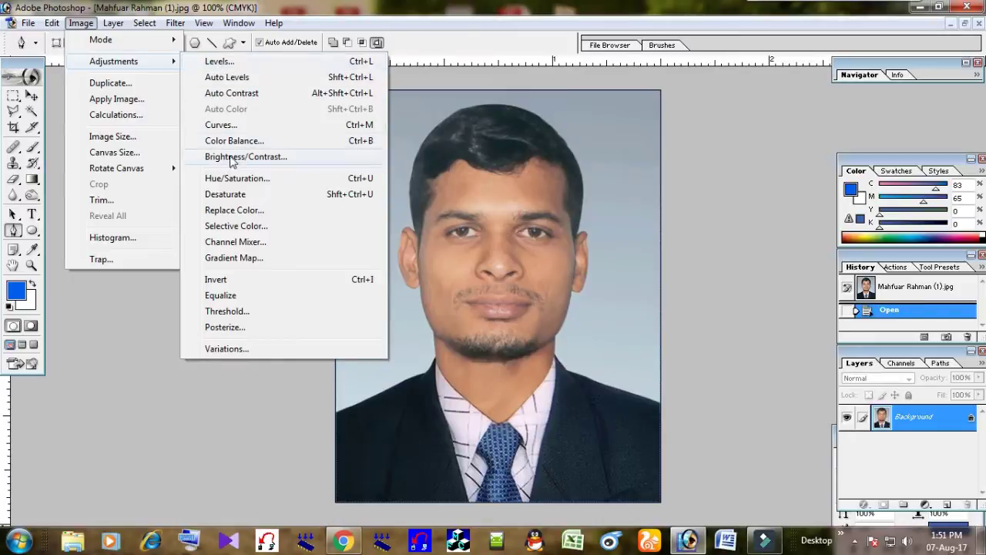
{"action": "left_click", "coordinate": [238, 157]}
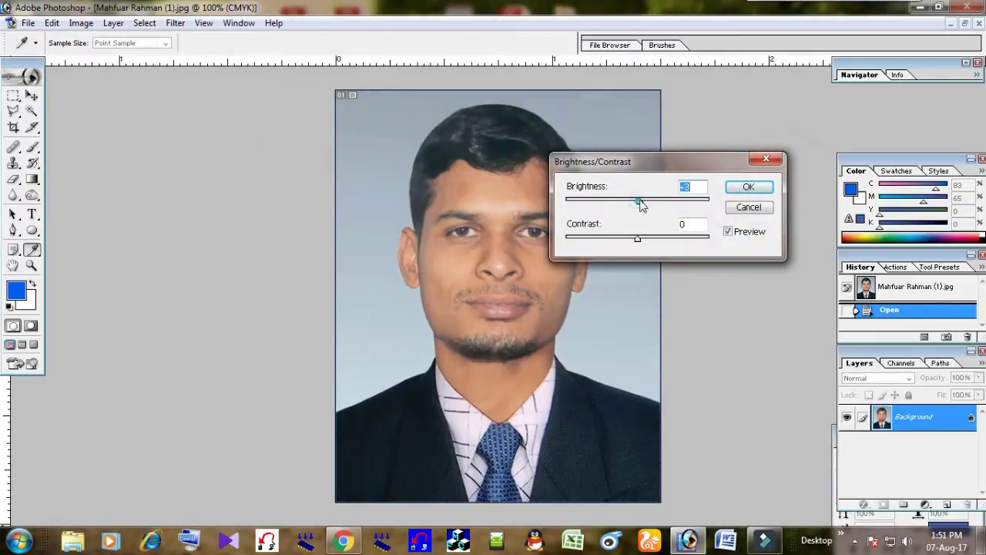
{"action": "left_click_drag", "start_coordinate": [641, 203], "coordinate": [651, 202]}
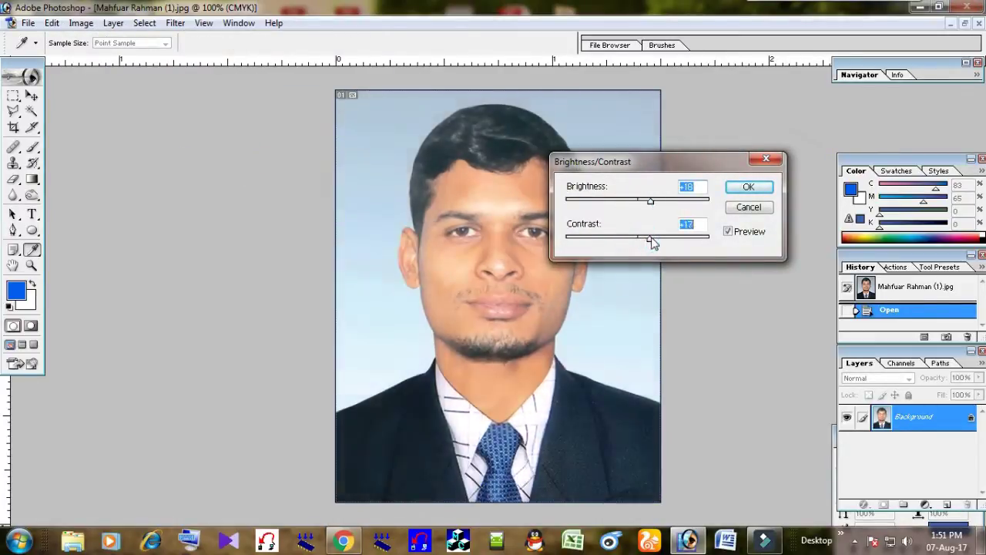
{"action": "left_click_drag", "start_coordinate": [644, 238], "coordinate": [631, 241]}
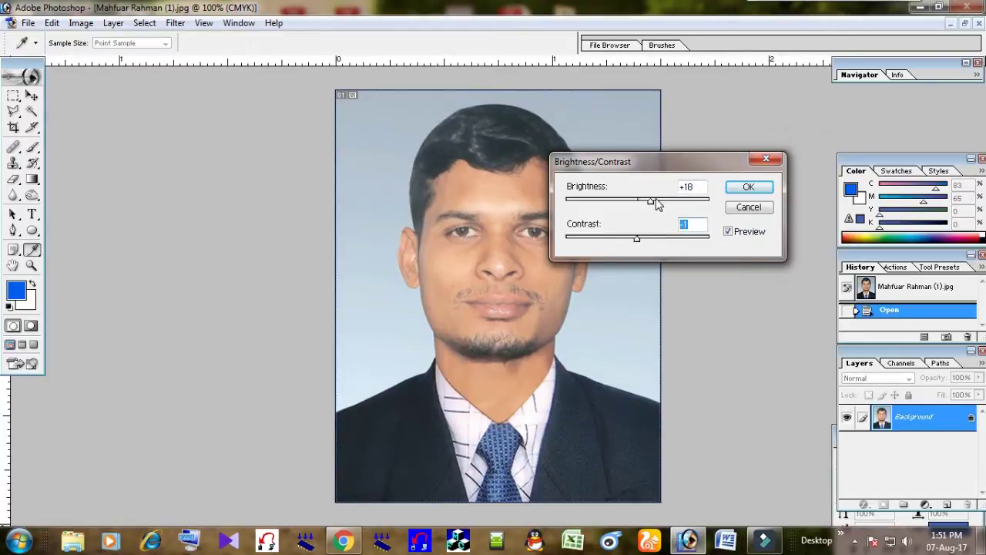
{"action": "mouse_move", "coordinate": [651, 203]}
{"action": "left_mouse_down"}
{"action": "mouse_move", "coordinate": [638, 205]}
{"action": "mouse_move", "coordinate": [652, 207]}
{"action": "left_mouse_up"}
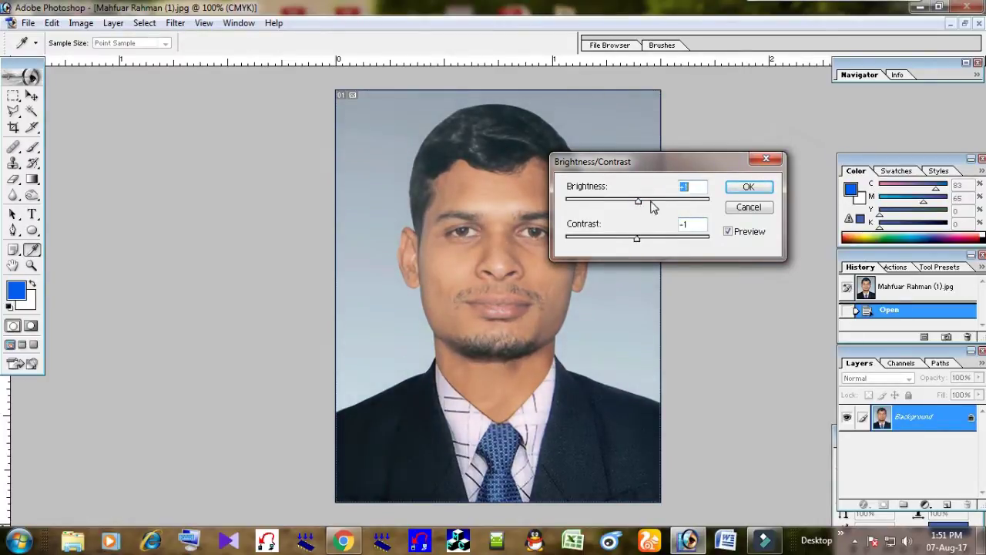
{"action": "left_click", "coordinate": [740, 189]}
{"action": "key", "text": "p"}
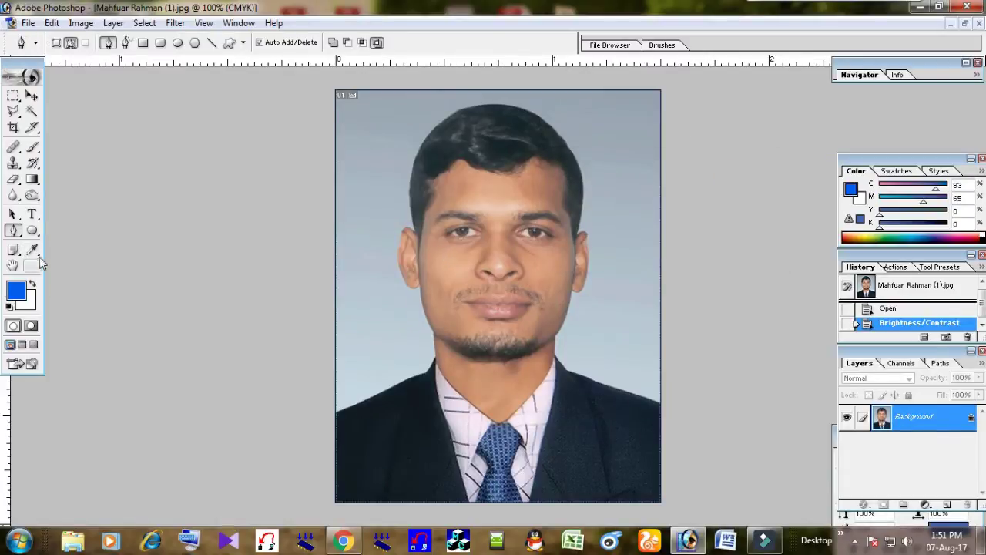
Step: Zoom to 200% and trace the path from the suit's left edge along the shoulder, neck and chin
{"action": "left_click", "coordinate": [418, 385], "text": "ctrl"}
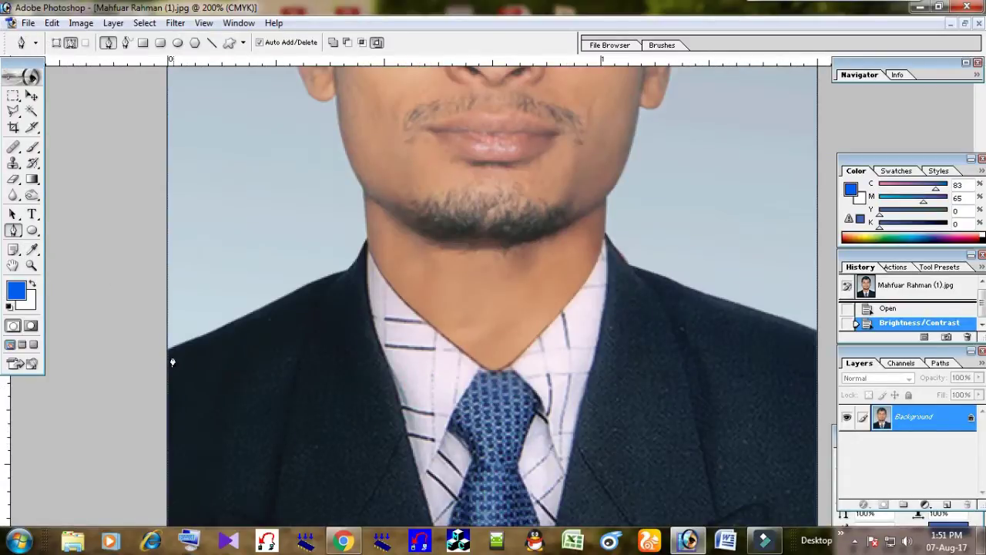
{"action": "left_click", "coordinate": [168, 350]}
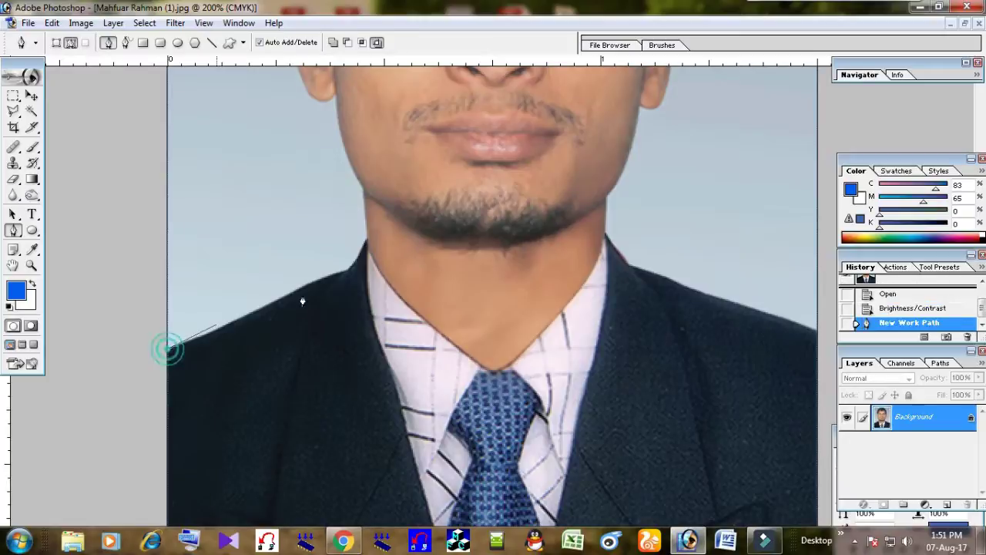
{"action": "left_click", "coordinate": [298, 299]}
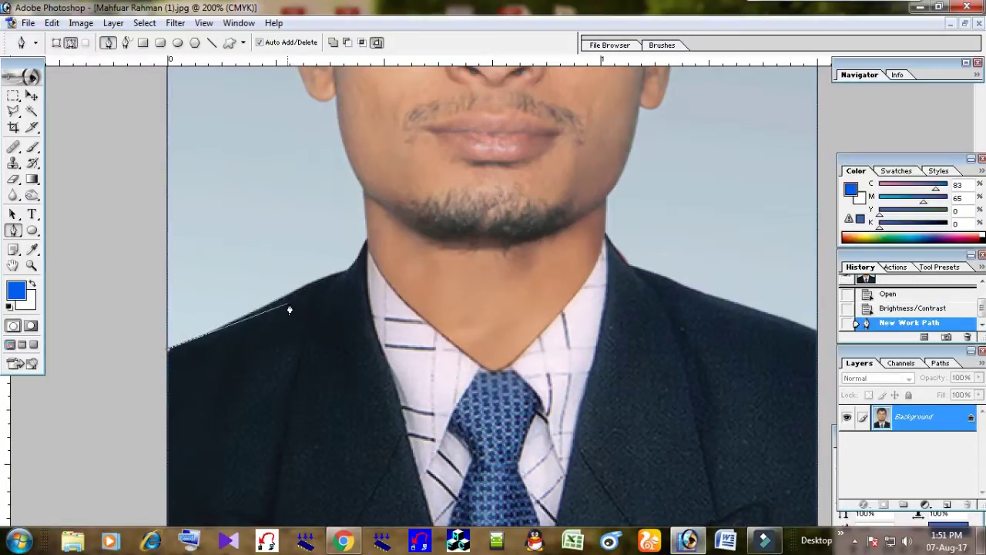
{"action": "left_click_drag", "start_coordinate": [347, 273], "coordinate": [386, 252]}
{"action": "left_click", "coordinate": [347, 274]}
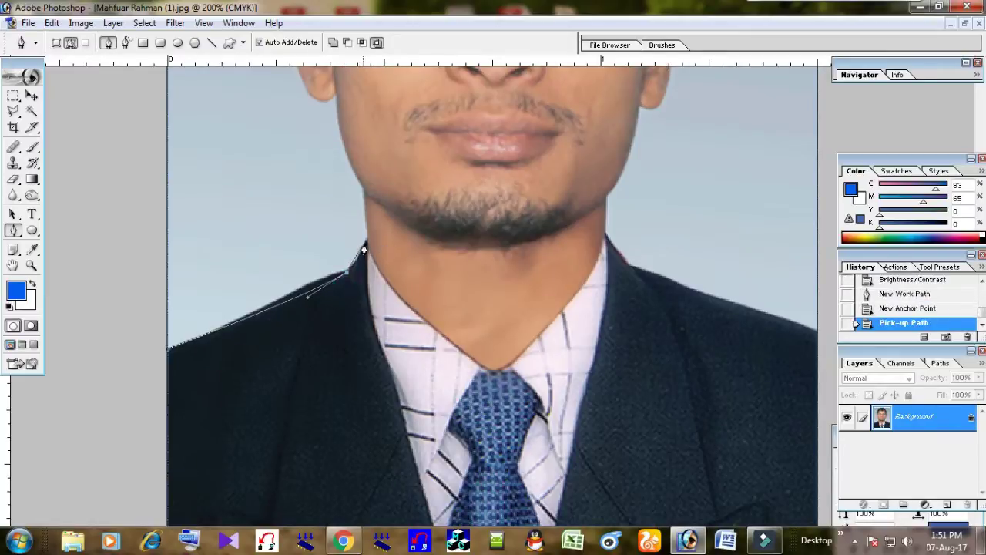
{"action": "left_click", "coordinate": [367, 242]}
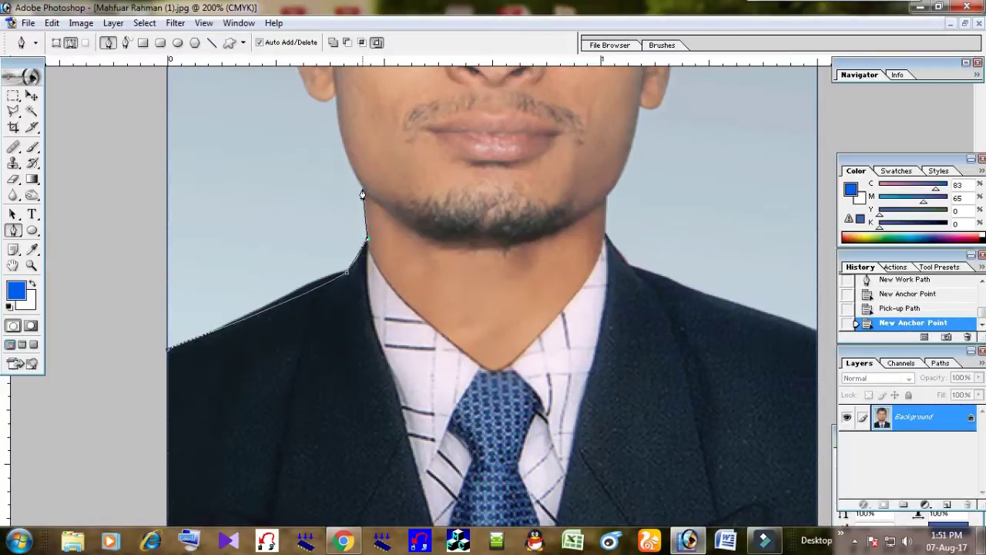
{"action": "left_click", "coordinate": [363, 193]}
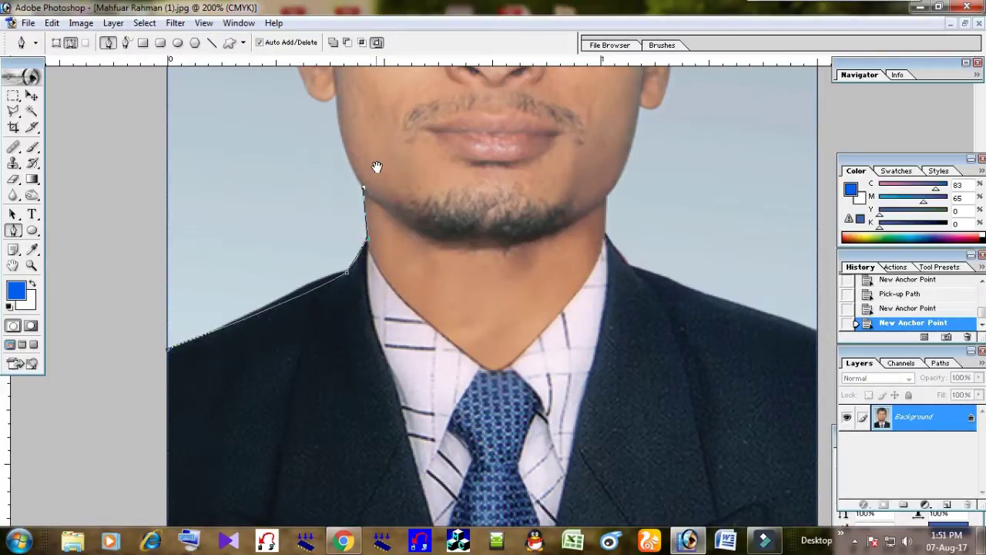
Step: Continue the path with curved anchors around the left ear up to the hairline
{"action": "left_click_drag", "start_coordinate": [377, 166], "coordinate": [377, 359]}
{"action": "left_click_drag", "start_coordinate": [335, 296], "coordinate": [333, 225]}
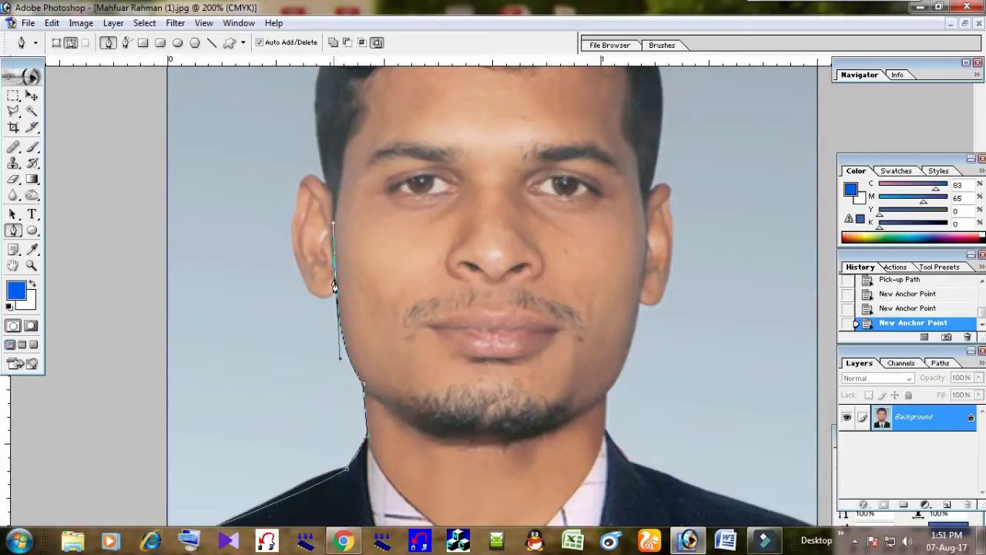
{"action": "left_click", "coordinate": [336, 298]}
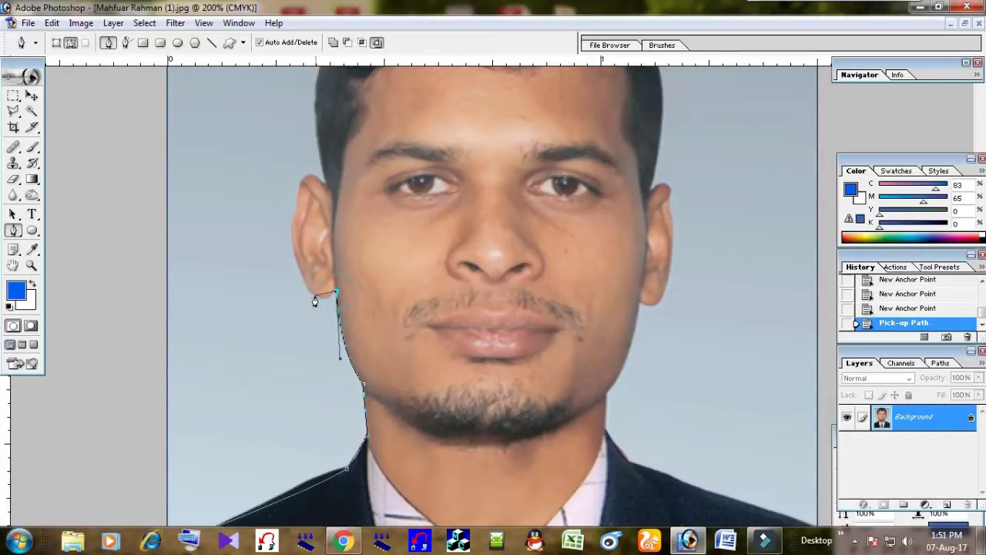
{"action": "left_click_drag", "start_coordinate": [308, 290], "coordinate": [292, 269]}
{"action": "left_click", "coordinate": [308, 294]}
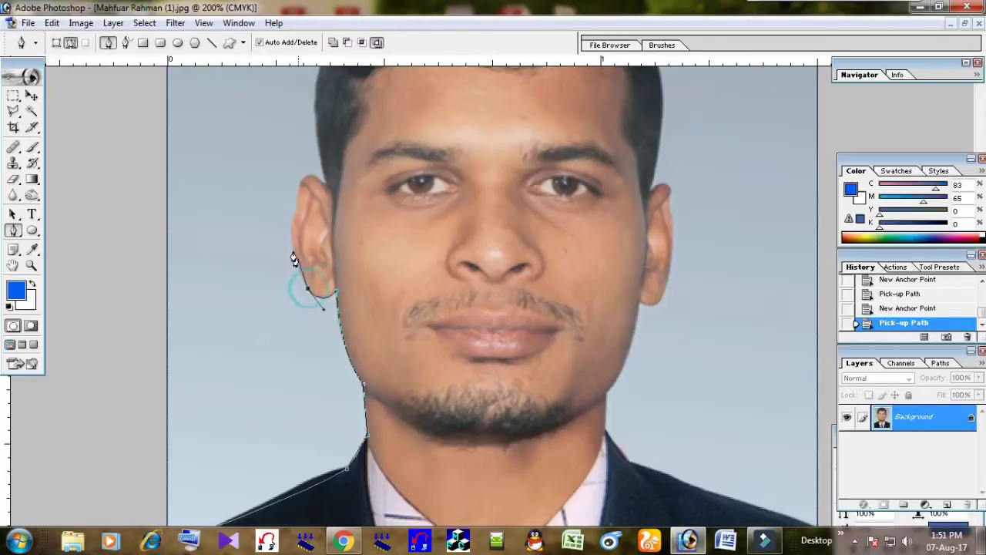
{"action": "left_click_drag", "start_coordinate": [294, 216], "coordinate": [304, 191]}
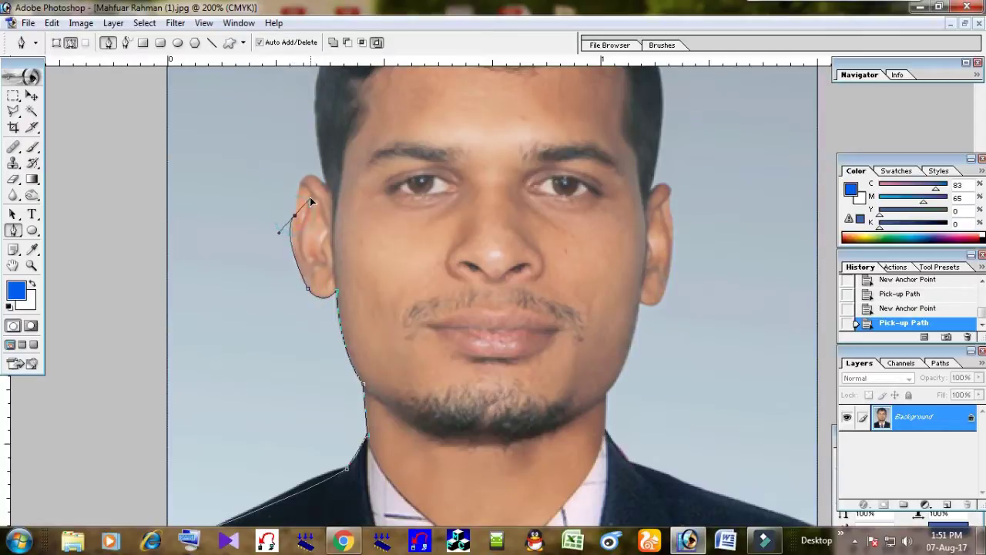
{"action": "left_click", "coordinate": [294, 219]}
{"action": "left_click_drag", "start_coordinate": [327, 180], "coordinate": [333, 175]}
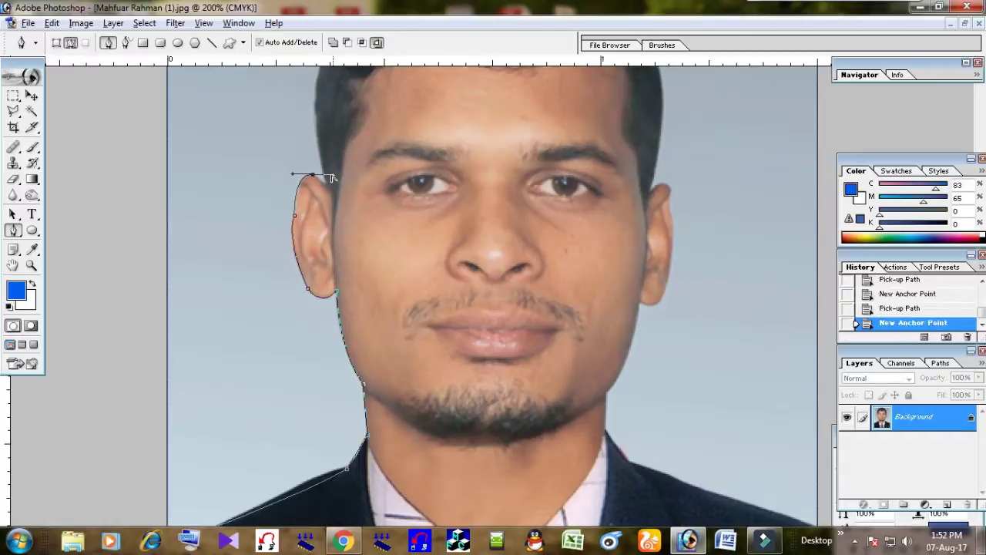
{"action": "left_click", "coordinate": [312, 177]}
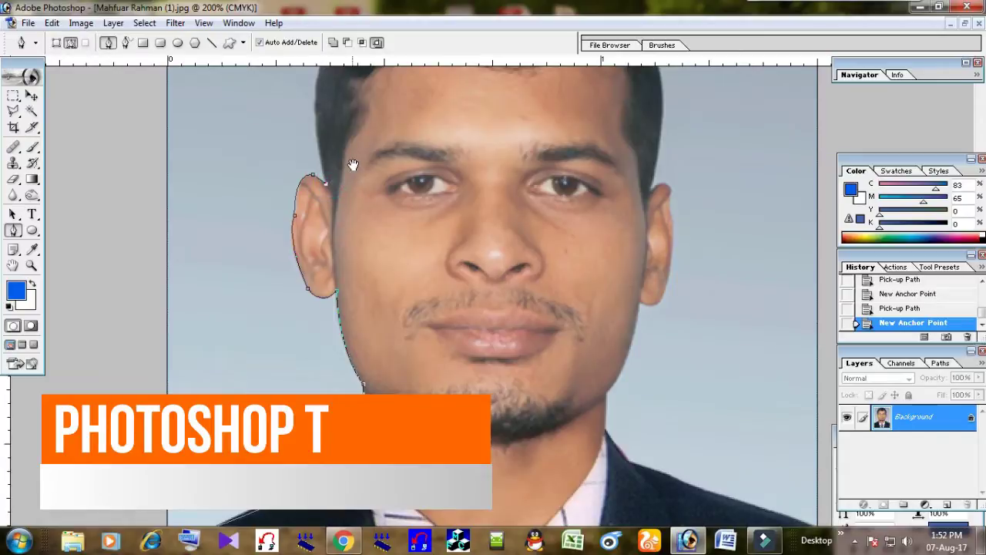
{"action": "scroll", "coordinate": [352, 165], "scroll_direction": "up", "scroll_amount": 3}
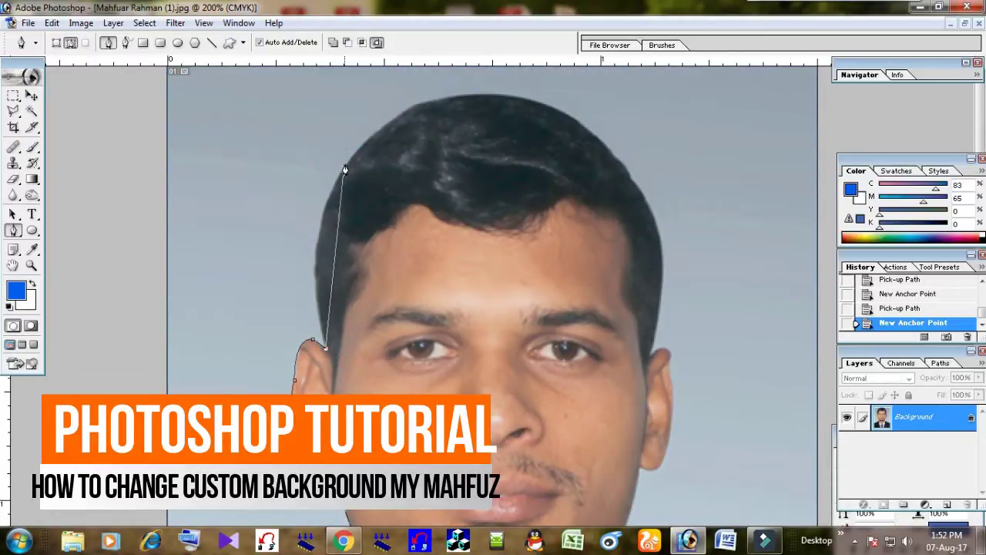
Step: Curve the path along the hairline and over the top of the head
{"action": "left_click_drag", "start_coordinate": [345, 164], "coordinate": [396, 98]}
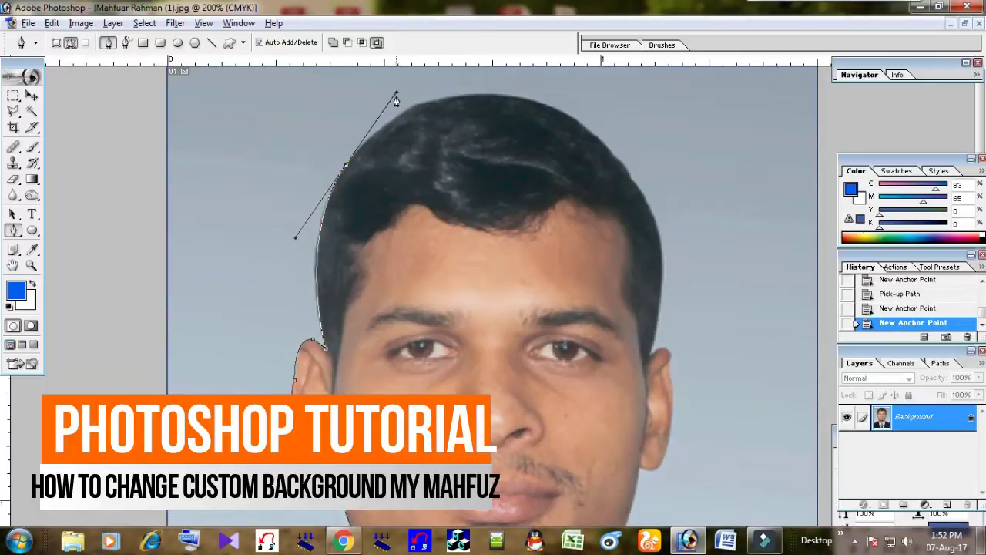
{"action": "left_click", "coordinate": [347, 168]}
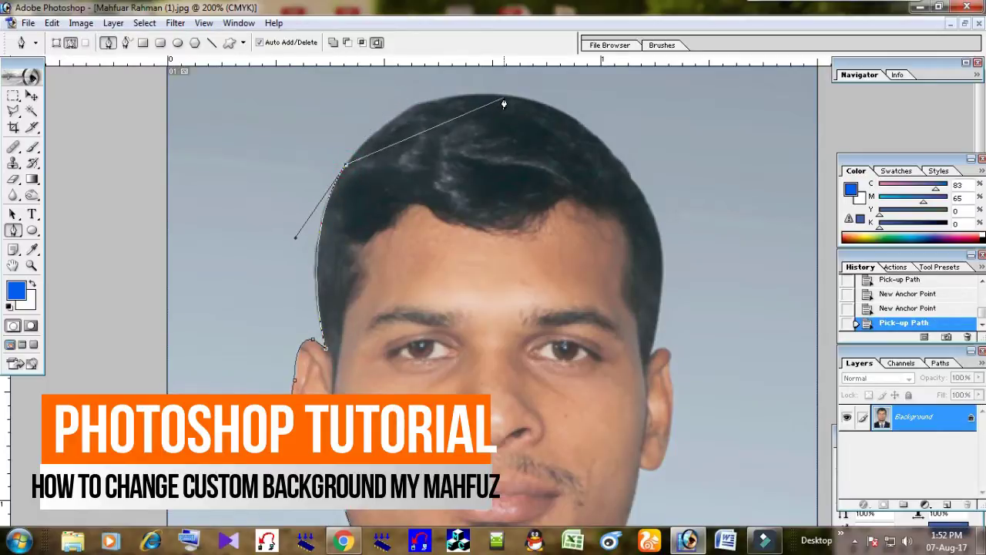
{"action": "left_click_drag", "start_coordinate": [507, 100], "coordinate": [615, 109]}
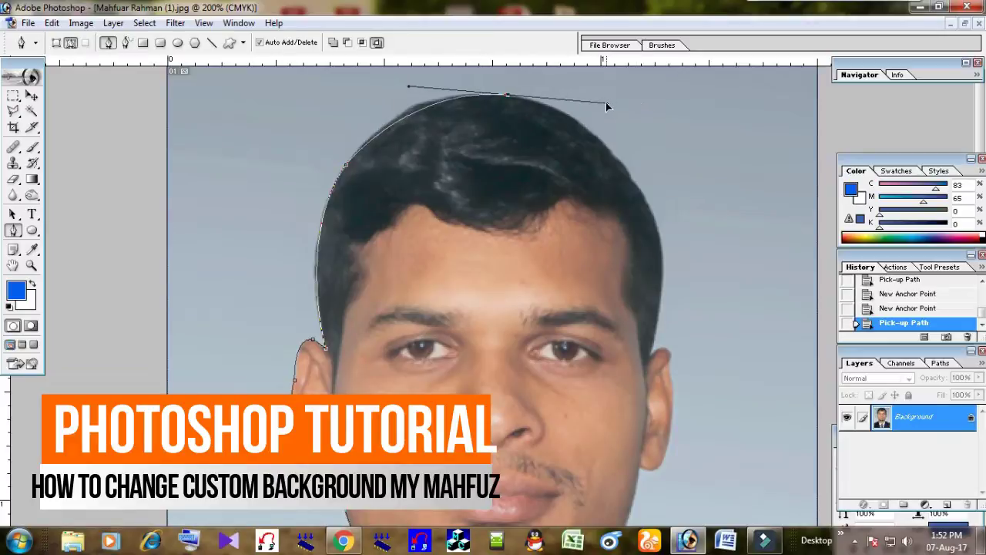
{"action": "left_click_drag", "start_coordinate": [615, 107], "coordinate": [617, 103]}
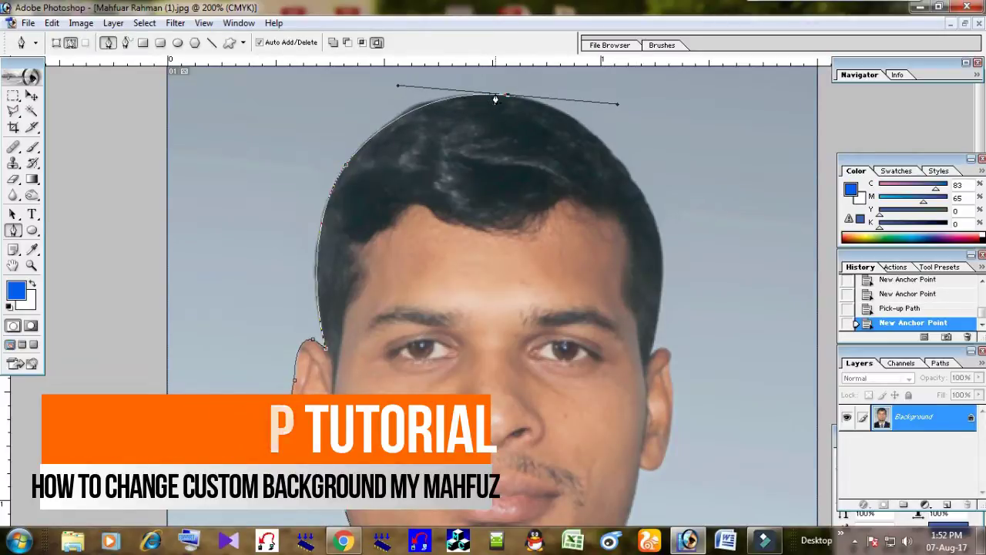
{"action": "left_click", "coordinate": [505, 96]}
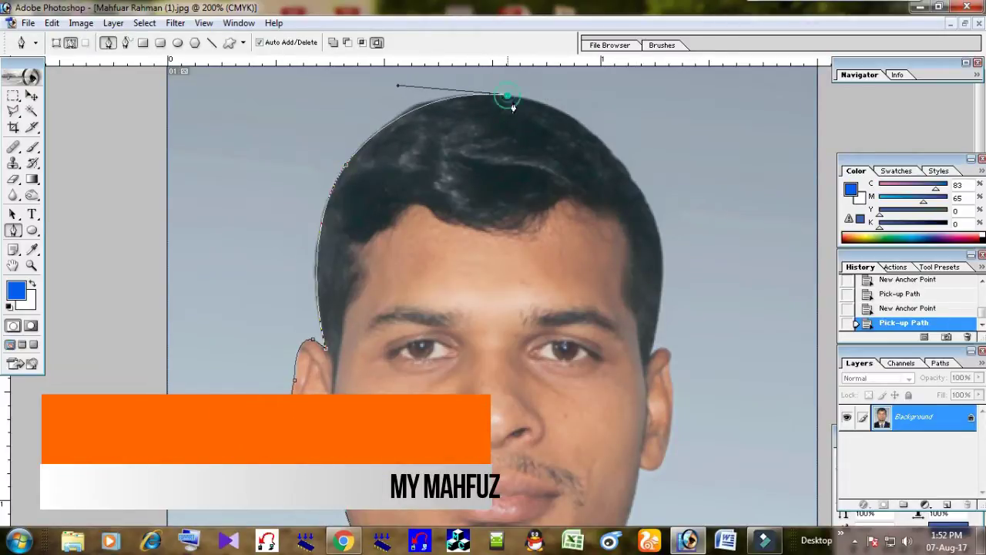
Step: Continue the path down the right side of the hair and around the right ear
{"action": "left_click_drag", "start_coordinate": [630, 178], "coordinate": [665, 229]}
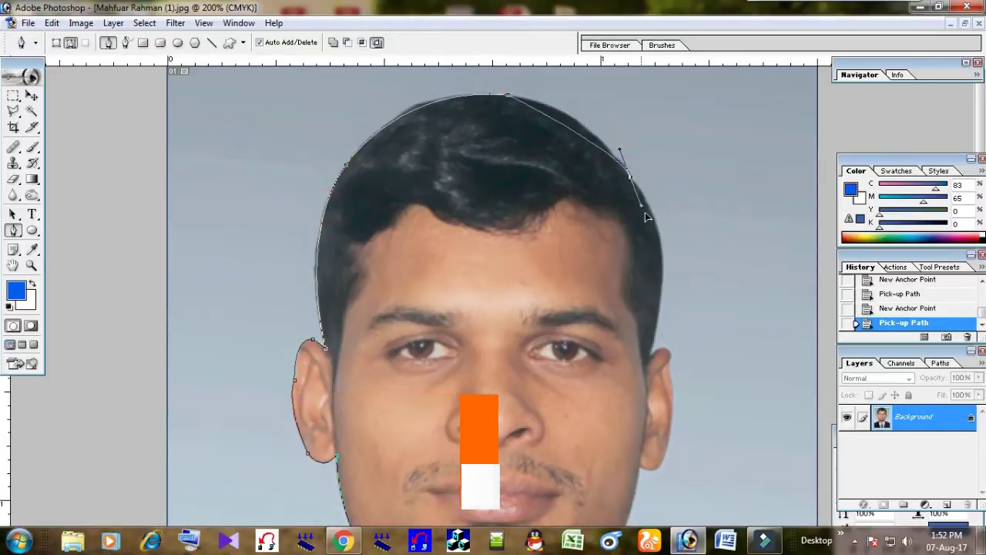
{"action": "left_click_drag", "start_coordinate": [664, 229], "coordinate": [688, 259]}
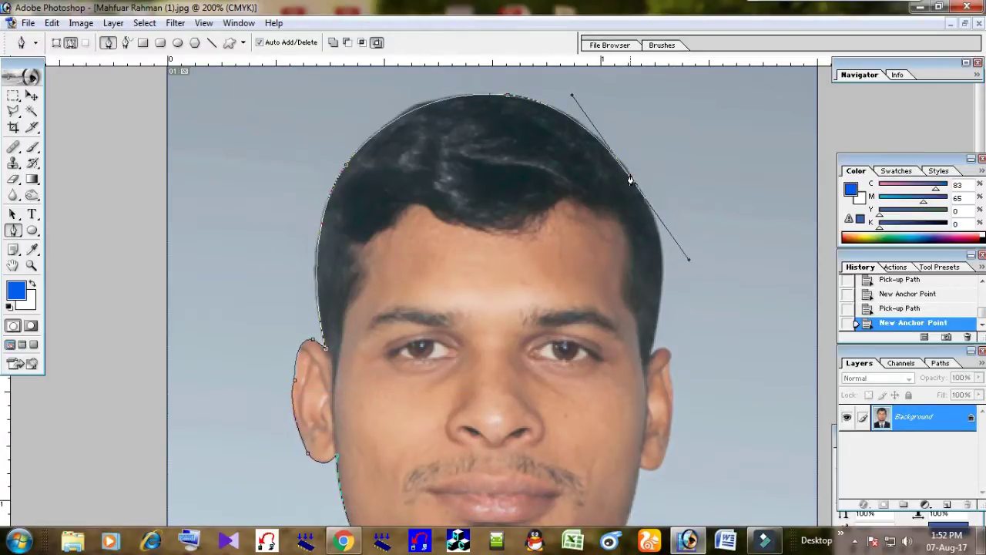
{"action": "left_click", "coordinate": [630, 178]}
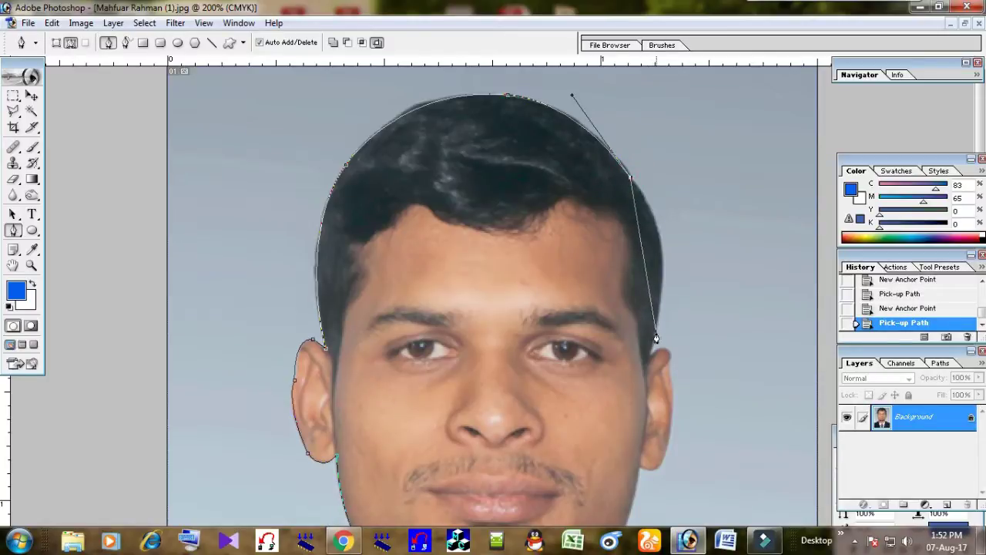
{"action": "left_click_drag", "start_coordinate": [656, 320], "coordinate": [644, 390]}
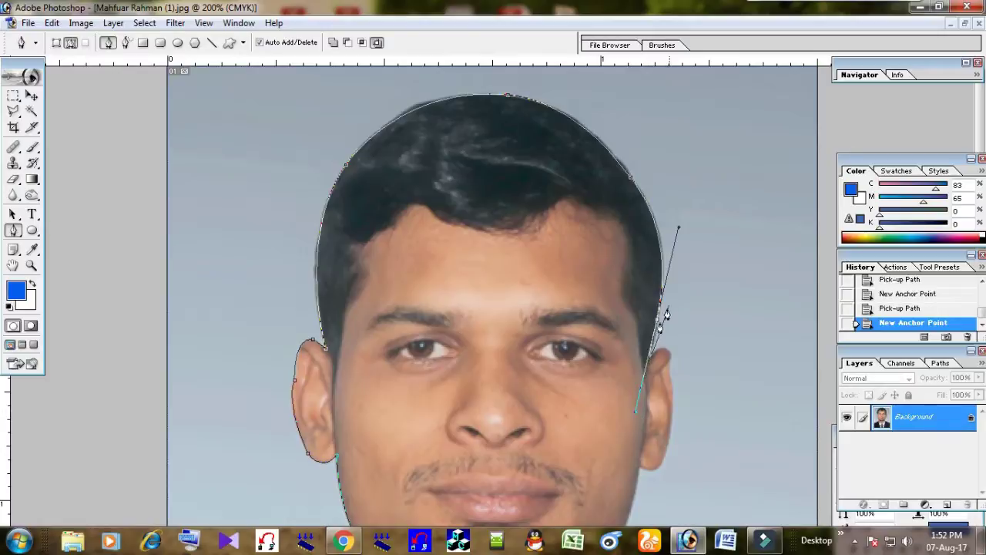
{"action": "left_click", "coordinate": [658, 321]}
{"action": "left_click", "coordinate": [651, 358]}
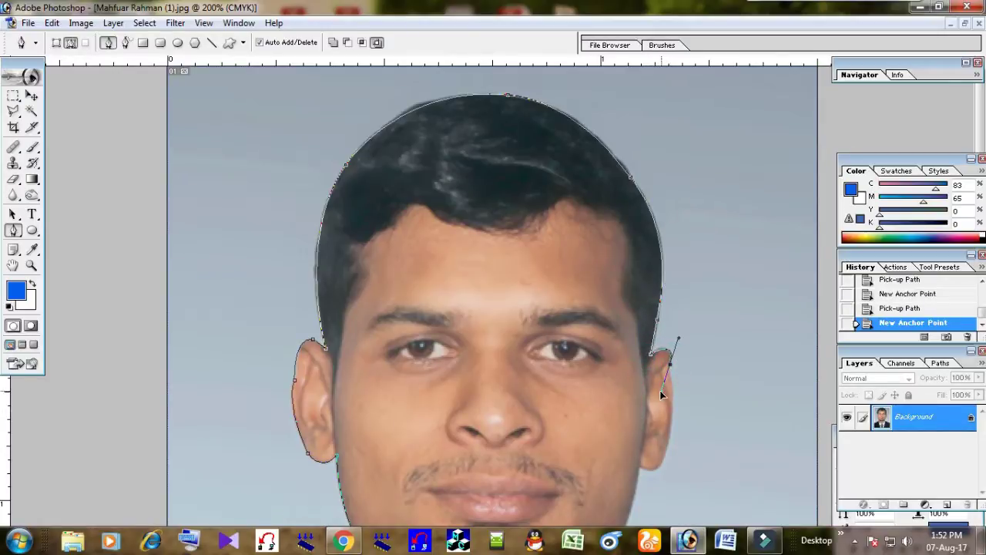
{"action": "left_click_drag", "start_coordinate": [665, 391], "coordinate": [671, 367]}
{"action": "left_click", "coordinate": [671, 363]}
{"action": "left_click", "coordinate": [673, 402]}
{"action": "left_click_drag", "start_coordinate": [659, 464], "coordinate": [661, 270]}
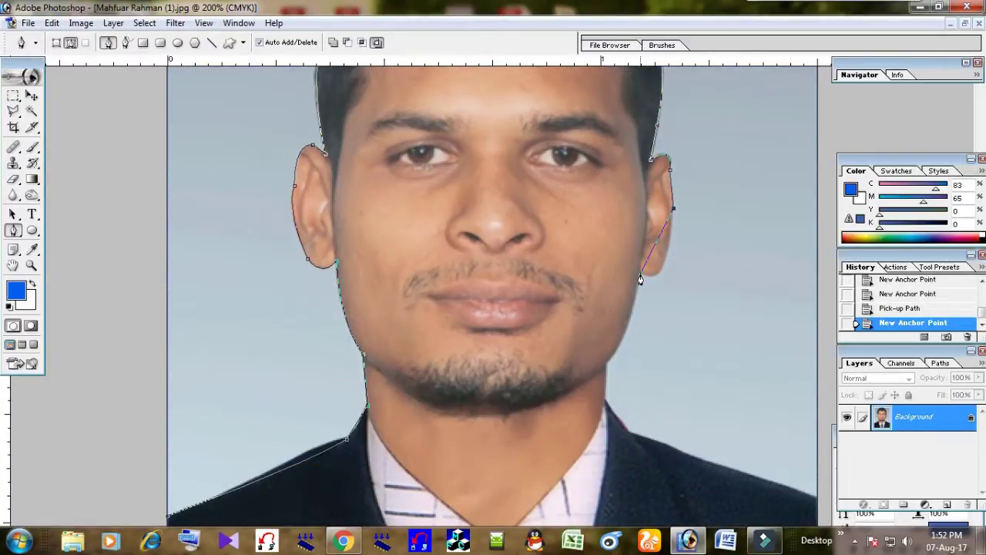
Step: Trace the path down the right jaw, neck and collar to the lower-right shoulder
{"action": "mouse_move", "coordinate": [640, 272]}
{"action": "left_mouse_down"}
{"action": "mouse_move", "coordinate": [680, 353]}
{"action": "mouse_move", "coordinate": [596, 260]}
{"action": "mouse_move", "coordinate": [605, 247]}
{"action": "left_mouse_up"}
{"action": "left_click", "coordinate": [640, 274]}
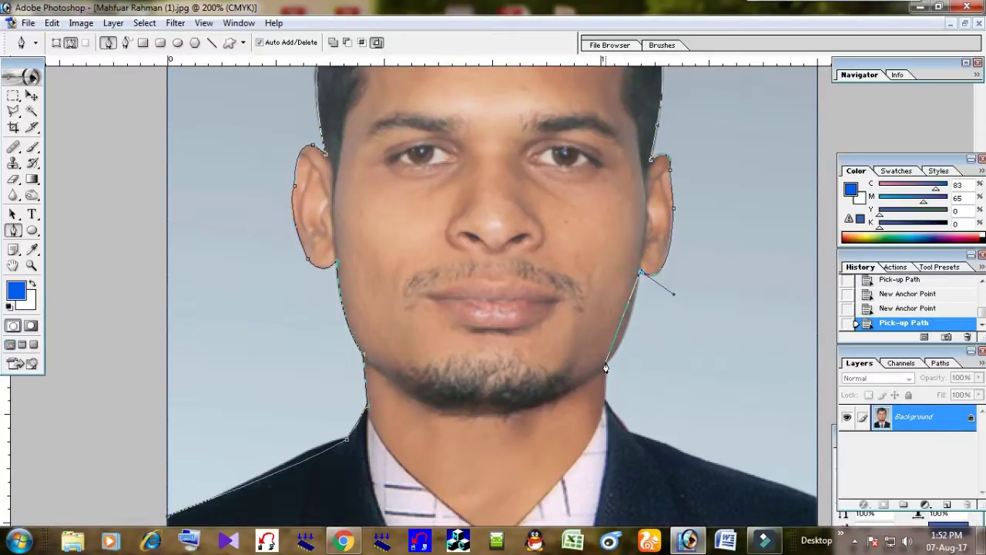
{"action": "left_click_drag", "start_coordinate": [606, 365], "coordinate": [580, 397]}
{"action": "left_click_drag", "start_coordinate": [580, 395], "coordinate": [574, 394]}
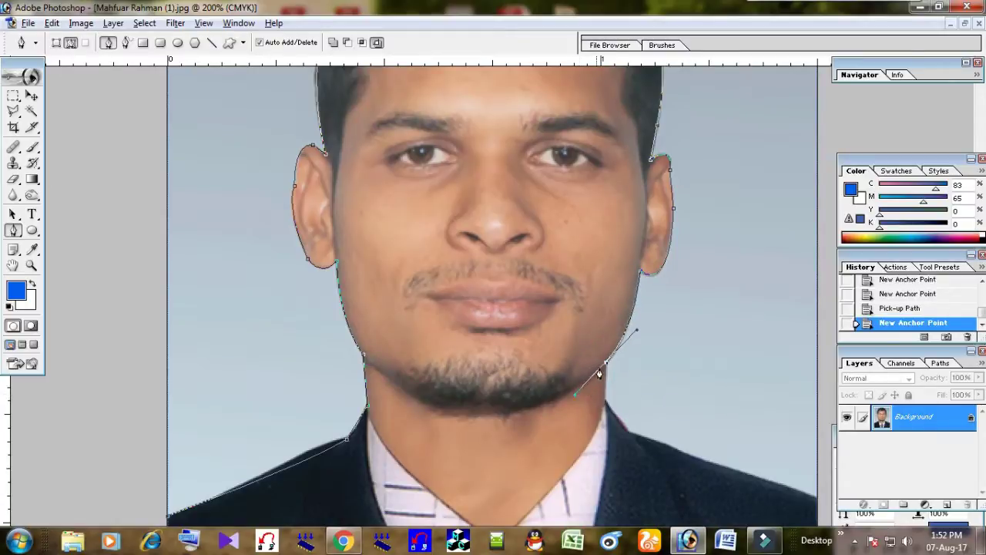
{"action": "left_click", "coordinate": [605, 365]}
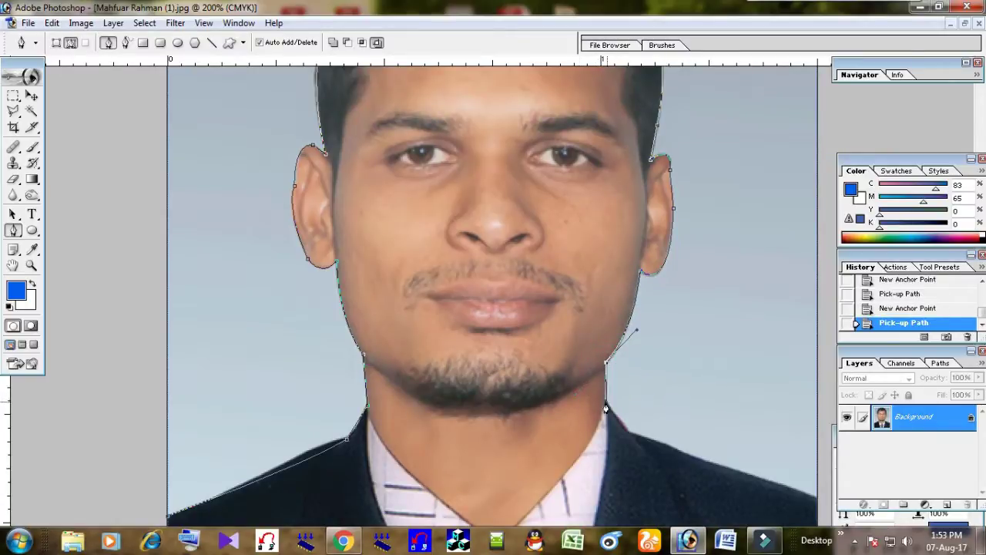
{"action": "left_click", "coordinate": [604, 404]}
{"action": "left_click", "coordinate": [627, 436]}
{"action": "left_click", "coordinate": [817, 503]}
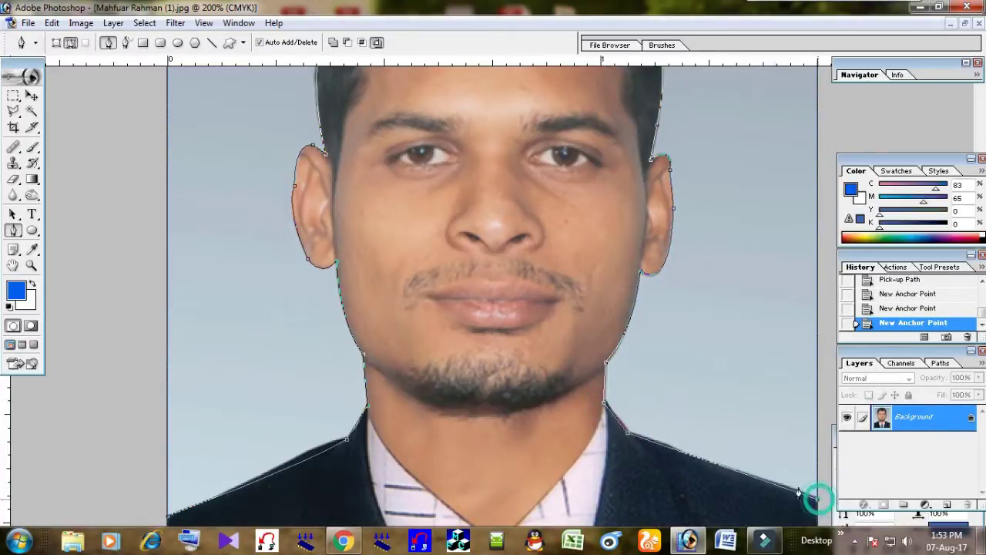
Step: Zoom out, loop the path outside the photo back to its start, and show the Paths list
{"action": "key", "text": "ctrl+minus"}
{"action": "key", "text": "ctrl+minus"}
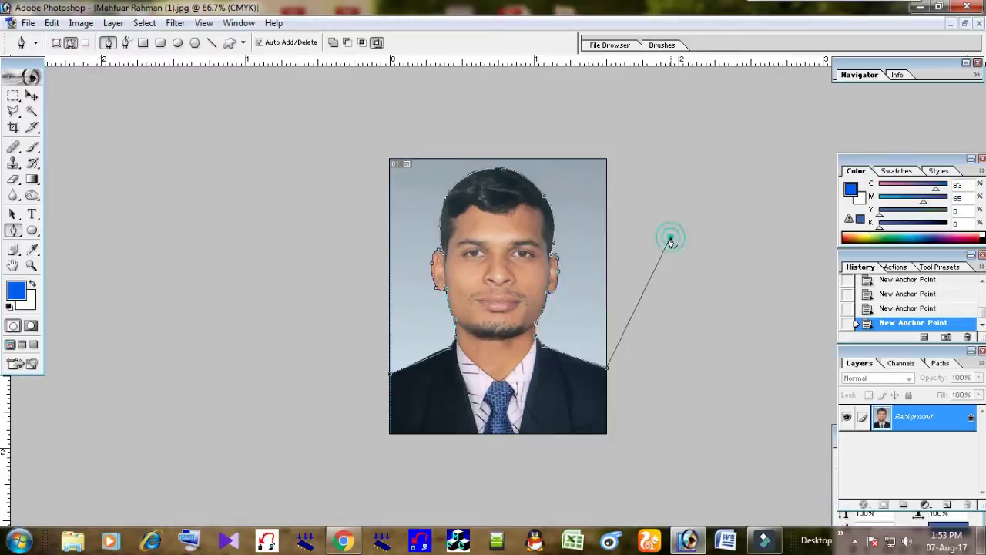
{"action": "left_click", "coordinate": [615, 121]}
{"action": "left_click", "coordinate": [366, 135]}
{"action": "left_click", "coordinate": [360, 353]}
{"action": "left_click", "coordinate": [389, 375]}
{"action": "right_click", "coordinate": [917, 416]}
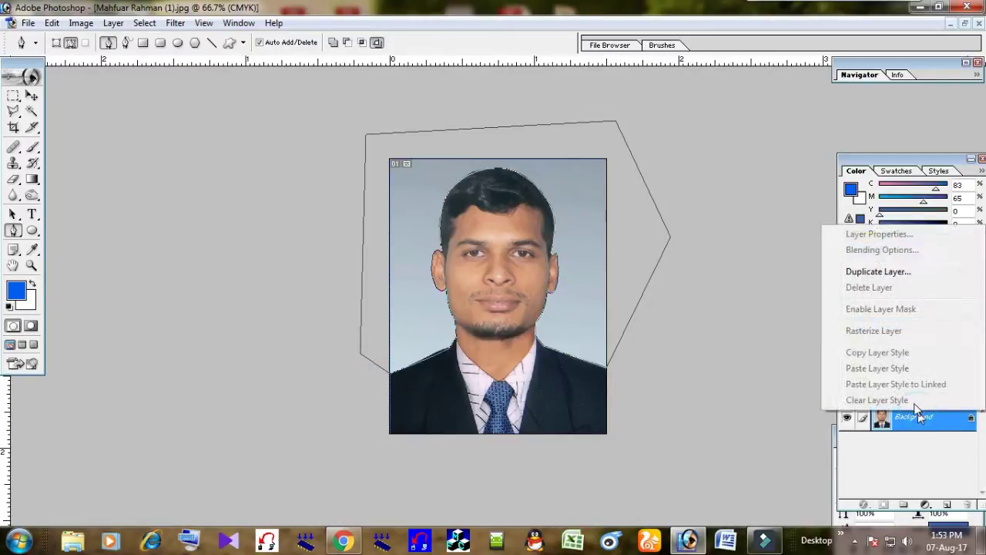
{"action": "left_click", "coordinate": [886, 466]}
{"action": "left_click", "coordinate": [939, 363]}
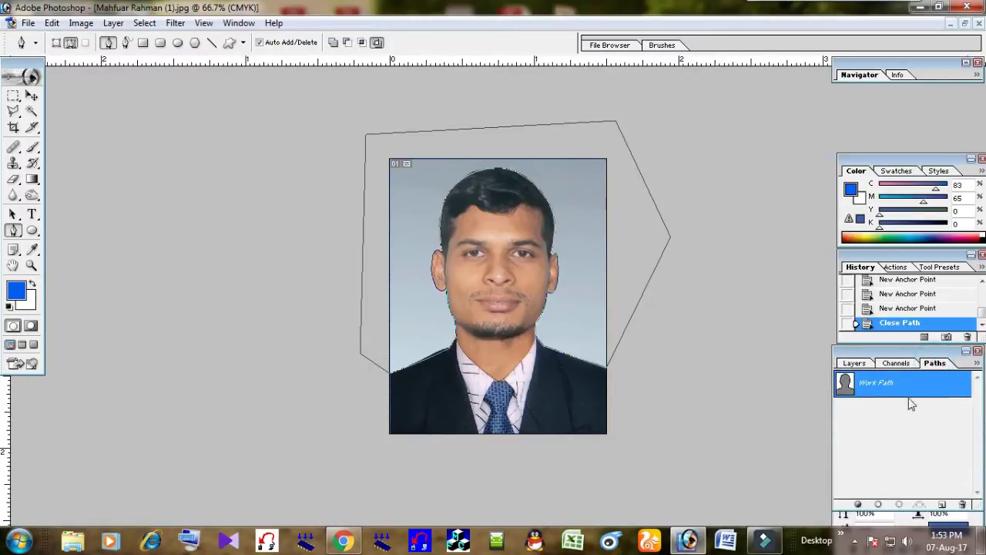
Step: Convert the closed Work Path into an active selection of the grey background
{"action": "double_click", "coordinate": [867, 383]}
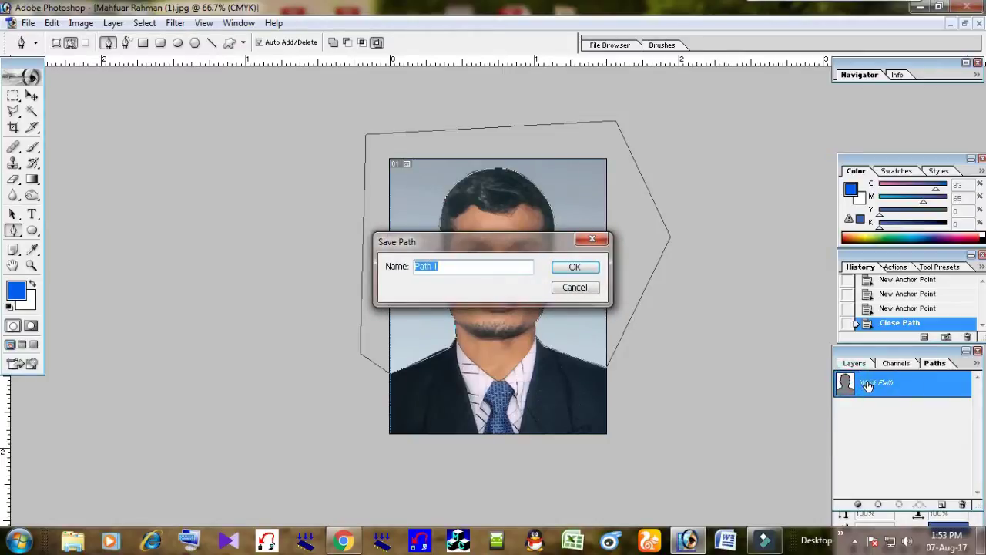
{"action": "left_click", "coordinate": [584, 288]}
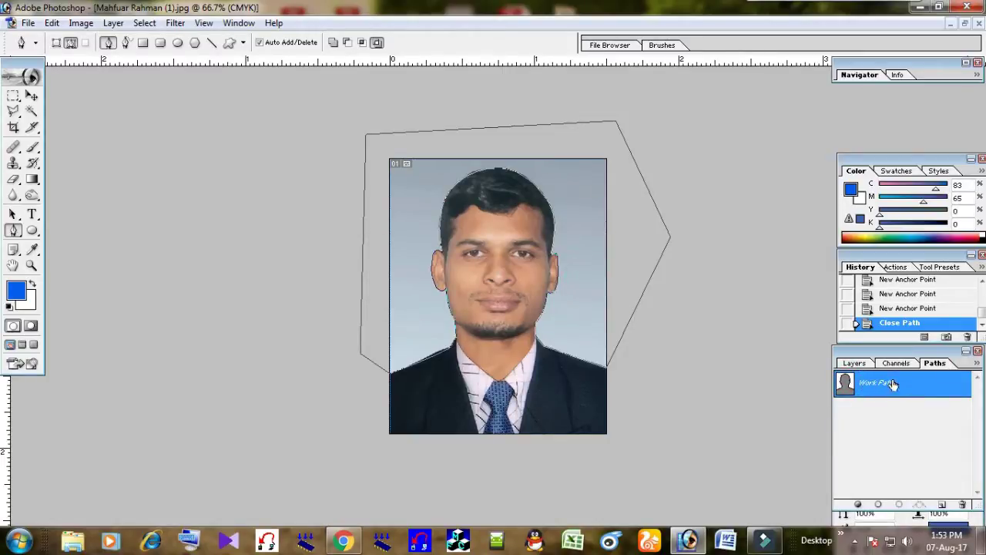
{"action": "left_click", "coordinate": [854, 364]}
{"action": "key", "text": "ctrl+Return"}
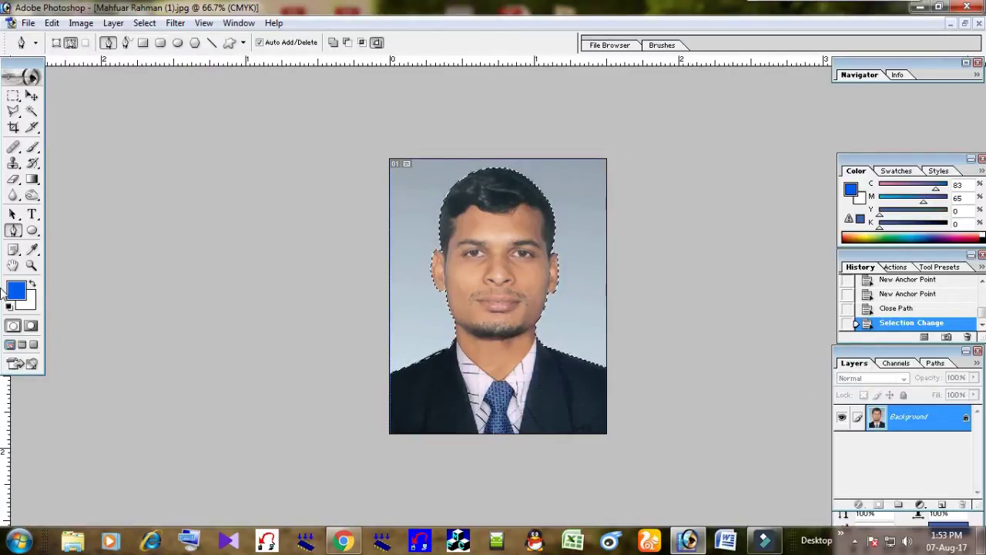
{"action": "left_click", "coordinate": [16, 290]}
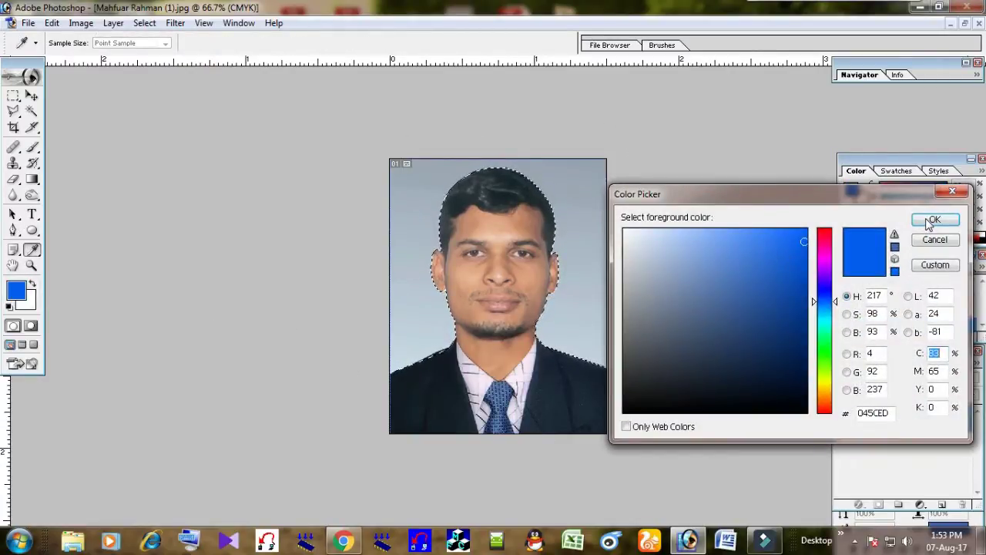
Step: Fill the selected background with blue 045CED, clear the selection, and view at 100%
{"action": "left_click", "coordinate": [934, 220]}
{"action": "key", "text": "alt+BackSpace"}
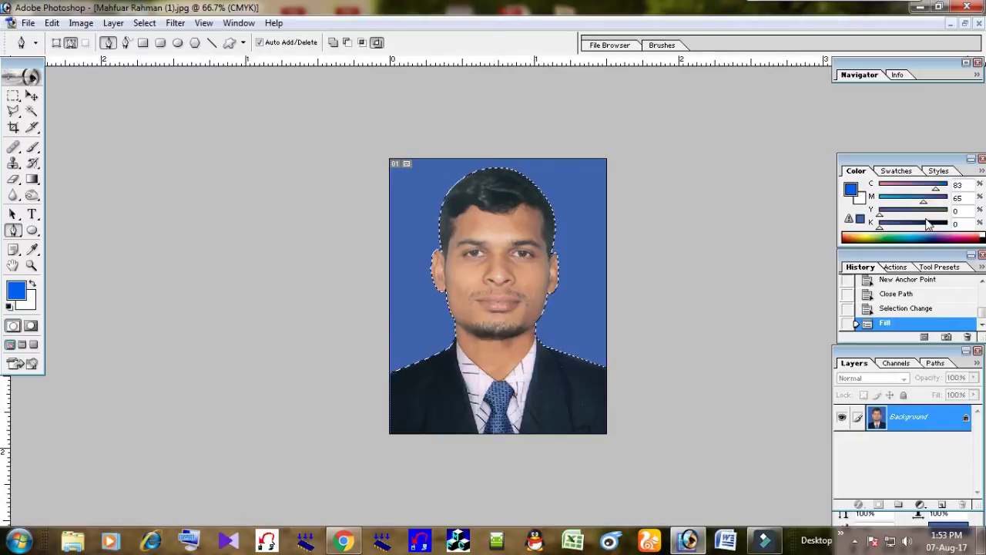
{"action": "key", "text": "alt+BackSpace"}
{"action": "key", "text": "alt+BackSpace"}
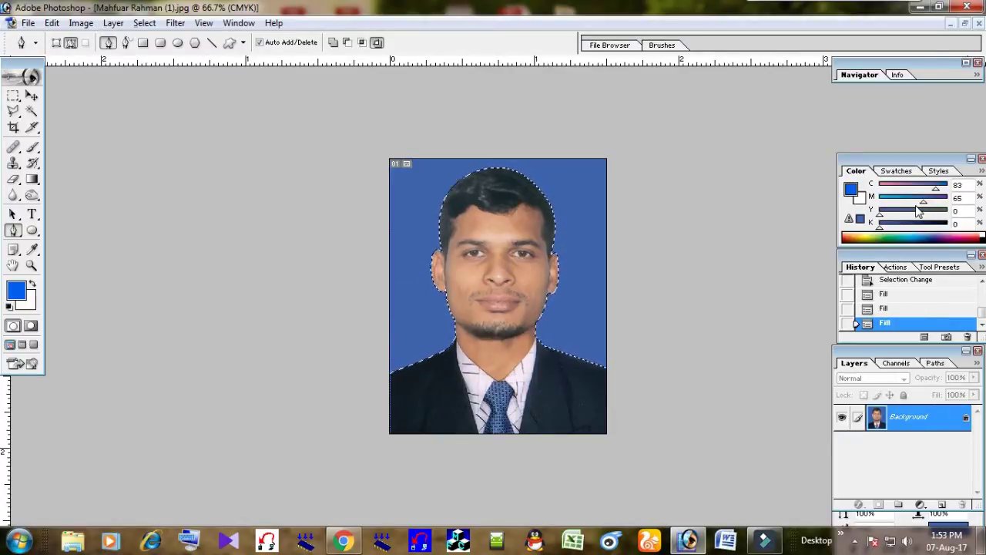
{"action": "key", "text": "m"}
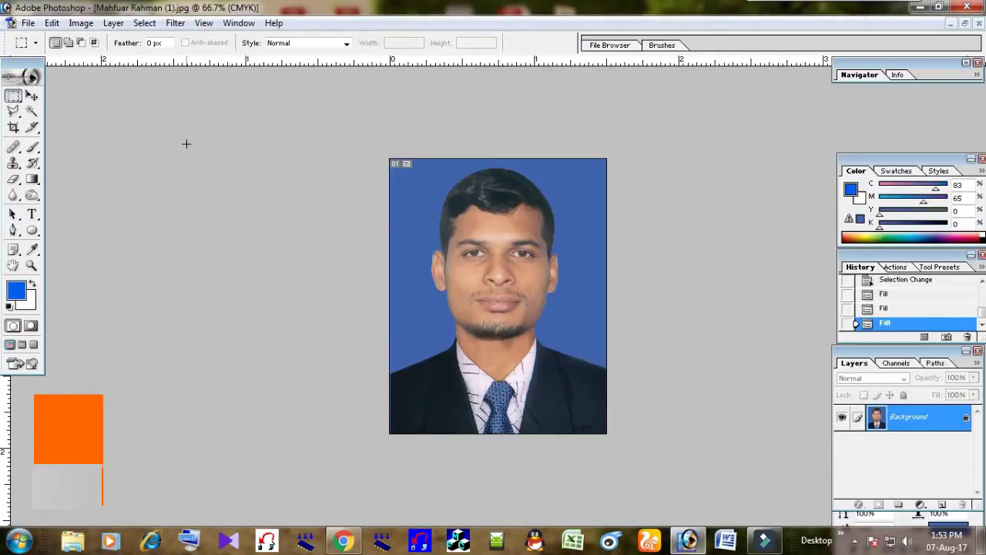
{"action": "left_click", "coordinate": [482, 151]}
{"action": "left_click", "coordinate": [504, 236], "text": "ctrl"}
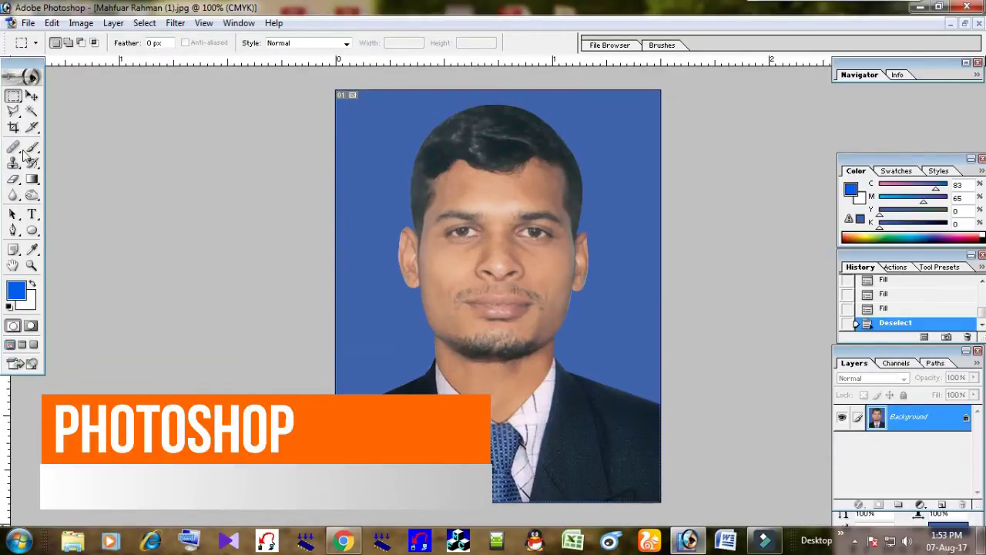
Step: Blur the suit's right edge where it meets the blue background
{"action": "left_click", "coordinate": [17, 195]}
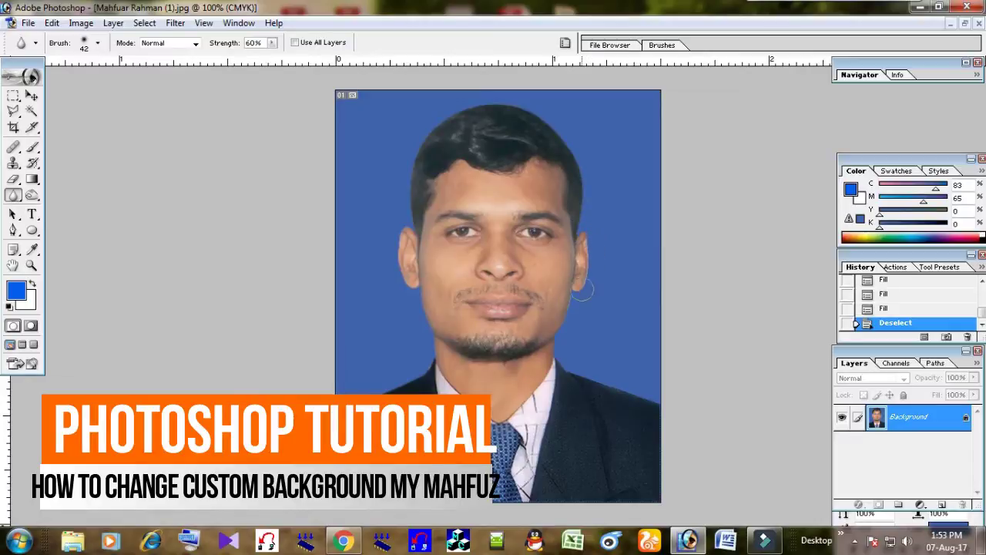
{"action": "mouse_move", "coordinate": [558, 368]}
{"action": "left_mouse_down"}
{"action": "mouse_move", "coordinate": [656, 403]}
{"action": "mouse_move", "coordinate": [660, 464]}
{"action": "left_mouse_up"}
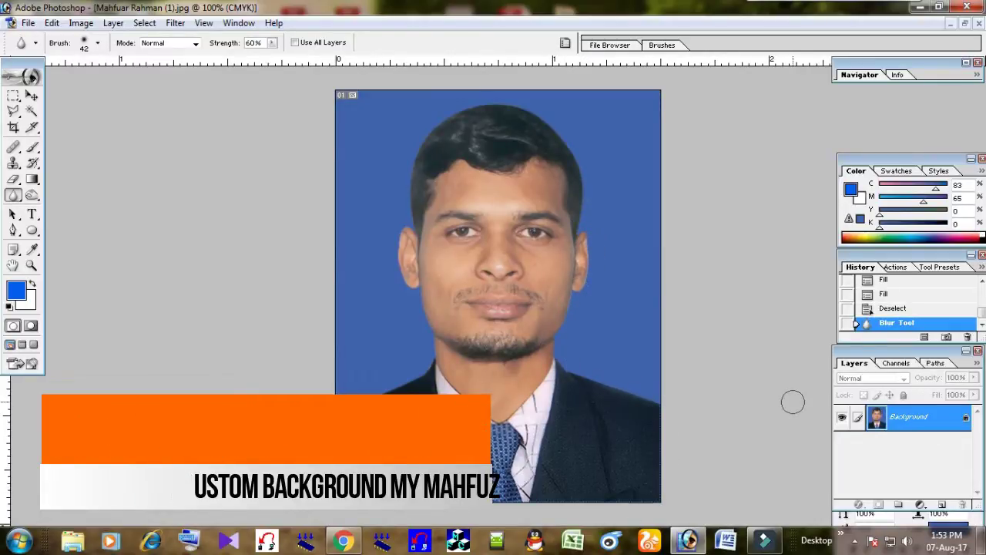
{"action": "left_click", "coordinate": [26, 23]}
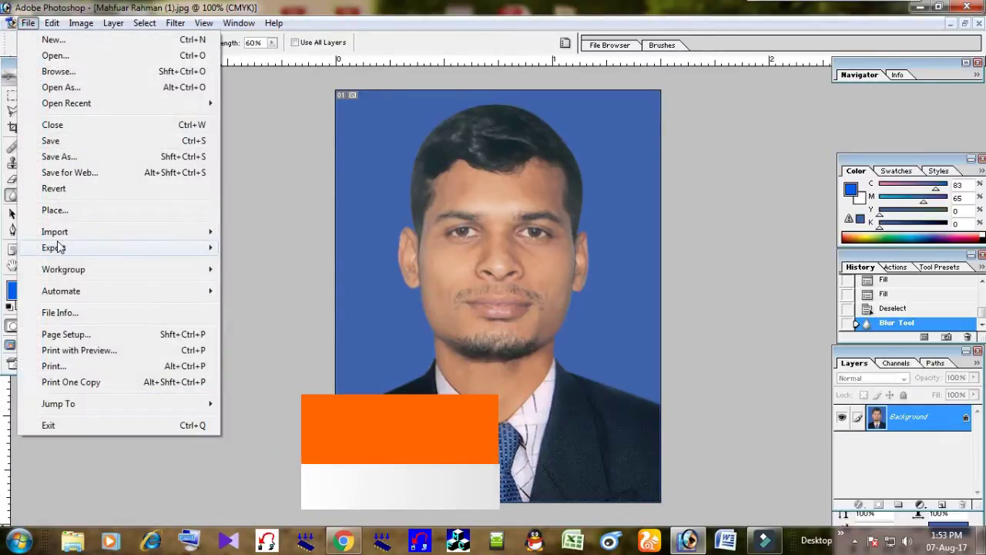
Step: Save the photo as a new JPEG with its name ending in 2, at quality 12
{"action": "left_click", "coordinate": [56, 157]}
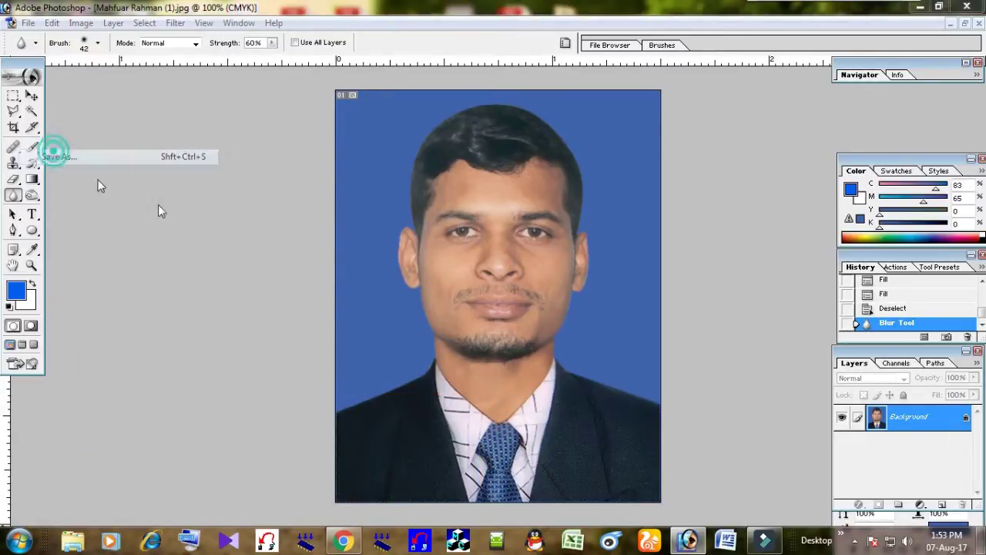
{"action": "left_click", "coordinate": [533, 327]}
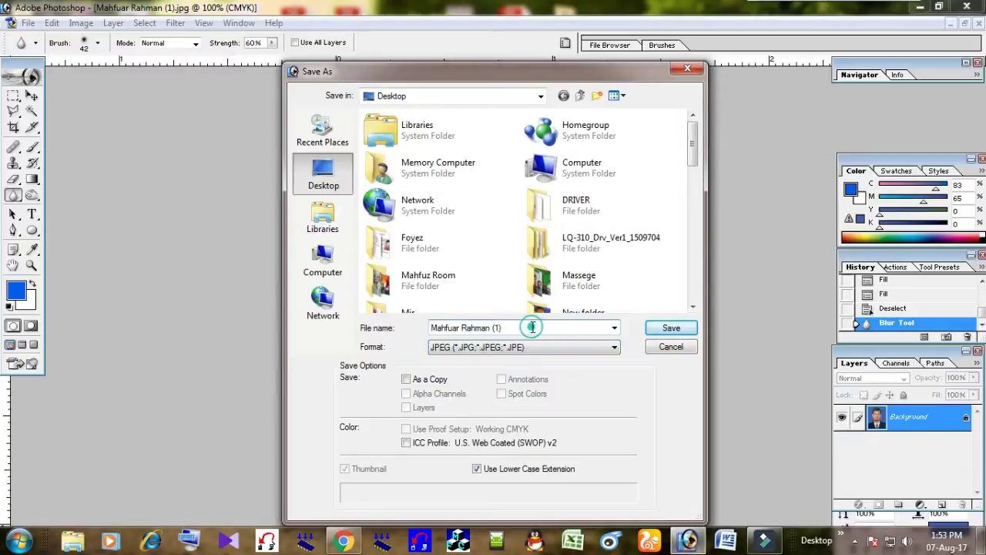
{"action": "key", "text": "BackSpace"}
{"action": "key", "text": "BackSpace"}
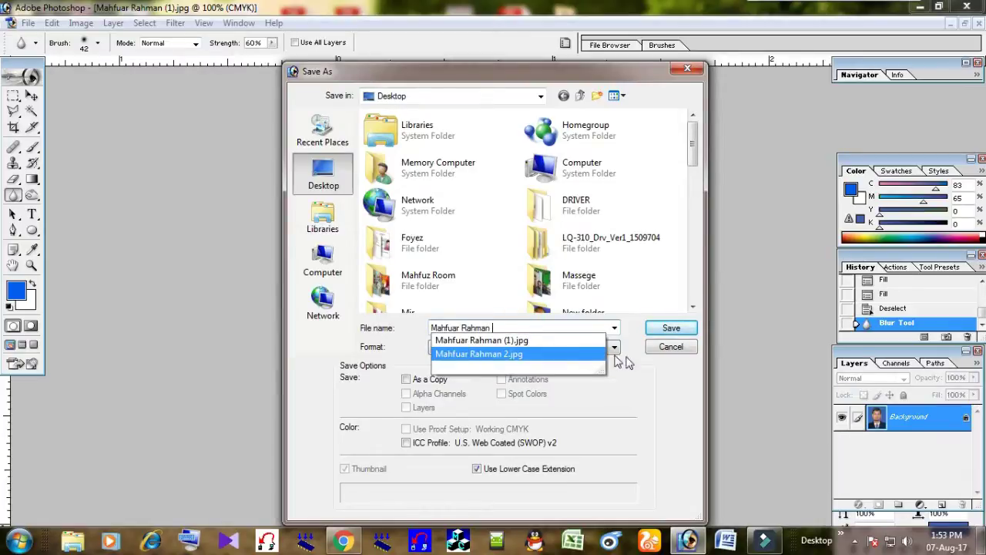
{"action": "type", "text": "2"}
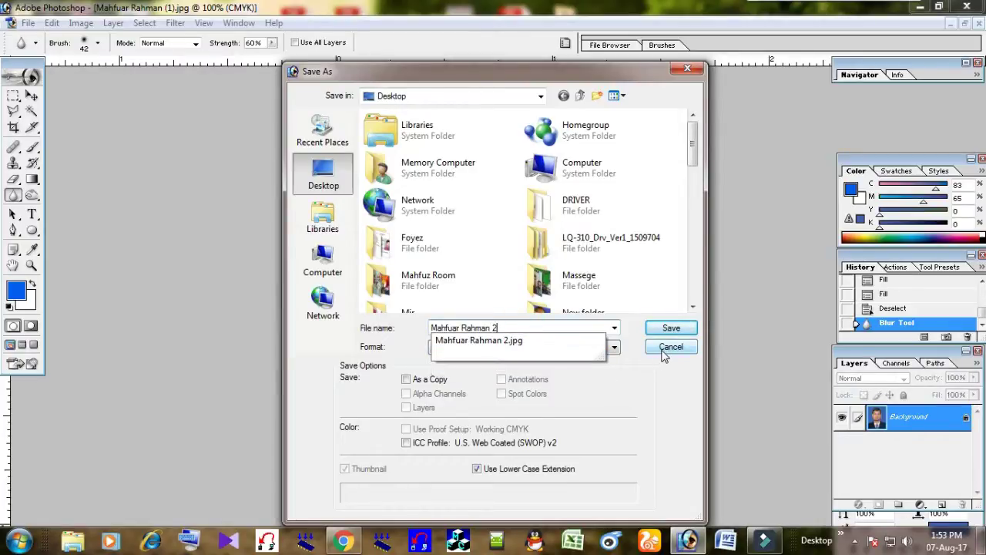
{"action": "left_click", "coordinate": [671, 329]}
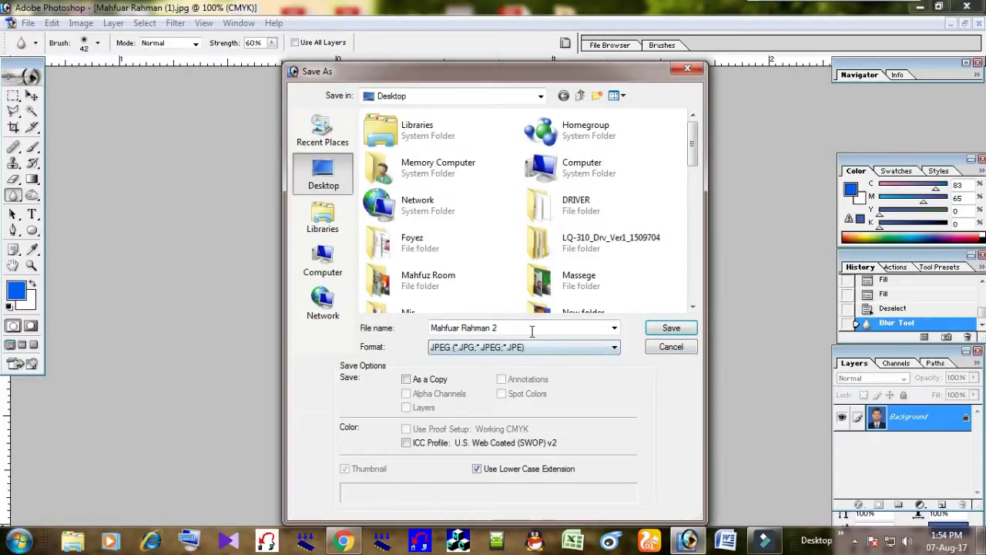
{"action": "left_click", "coordinate": [671, 328]}
{"action": "left_click", "coordinate": [476, 216]}
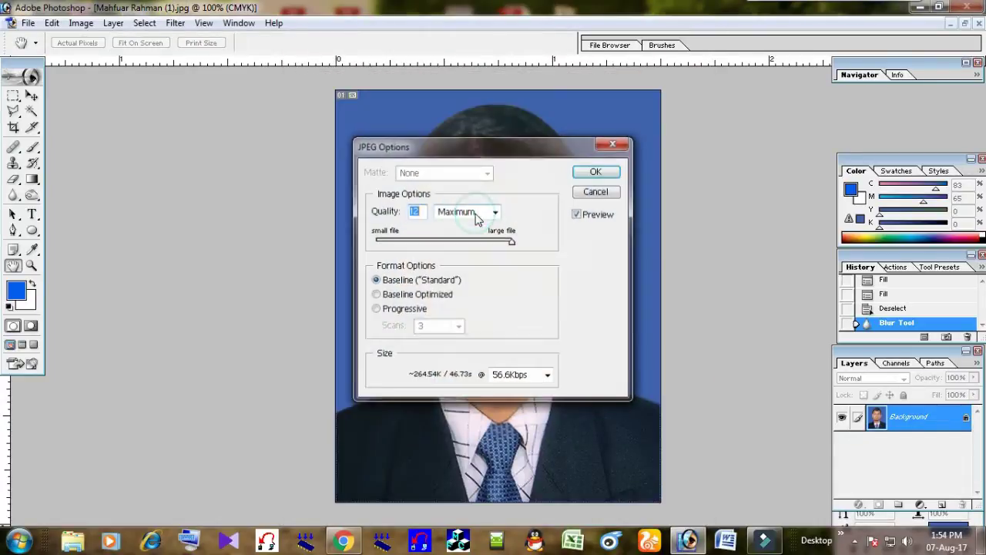
{"action": "left_click", "coordinate": [592, 171]}
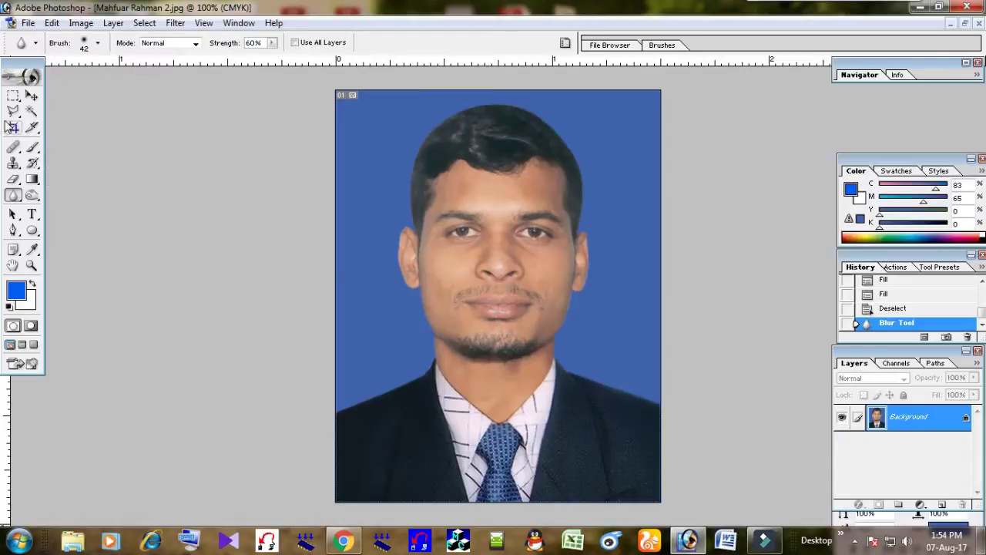
Step: Magic Wand both sides of the suit and add a Hue/Saturation adjustment layer
{"action": "left_click", "coordinate": [30, 112]}
{"action": "left_click", "coordinate": [629, 438]}
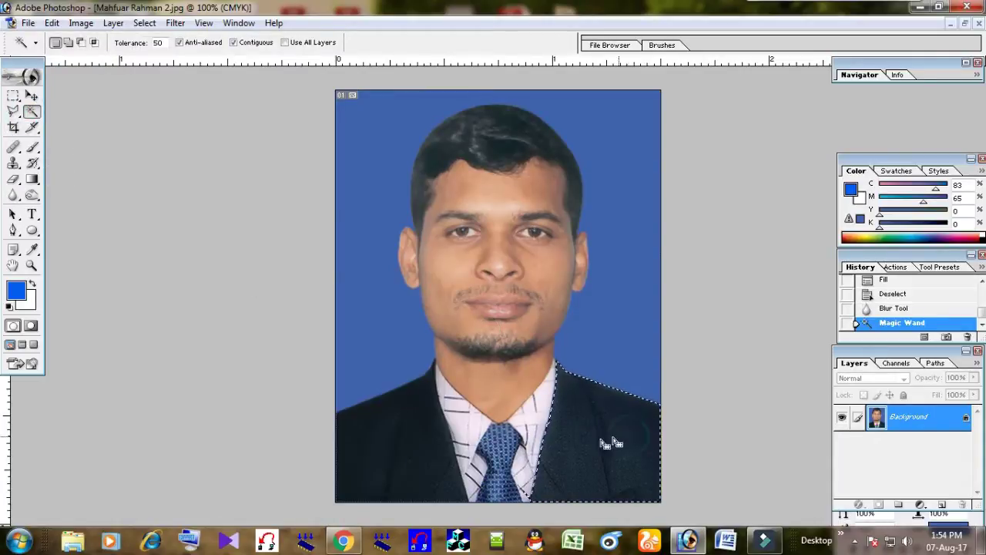
{"action": "left_click", "coordinate": [367, 436], "text": "shift"}
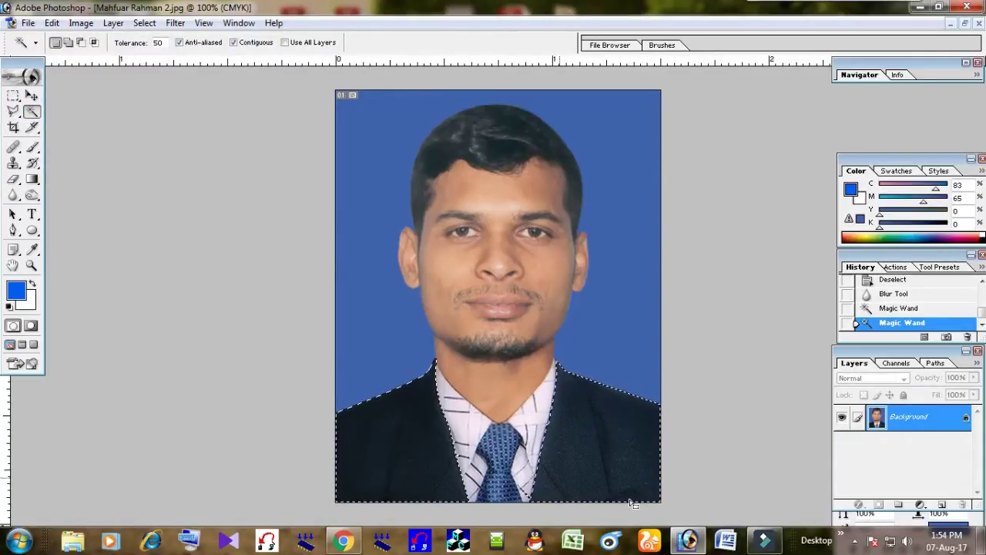
{"action": "left_click", "coordinate": [920, 505]}
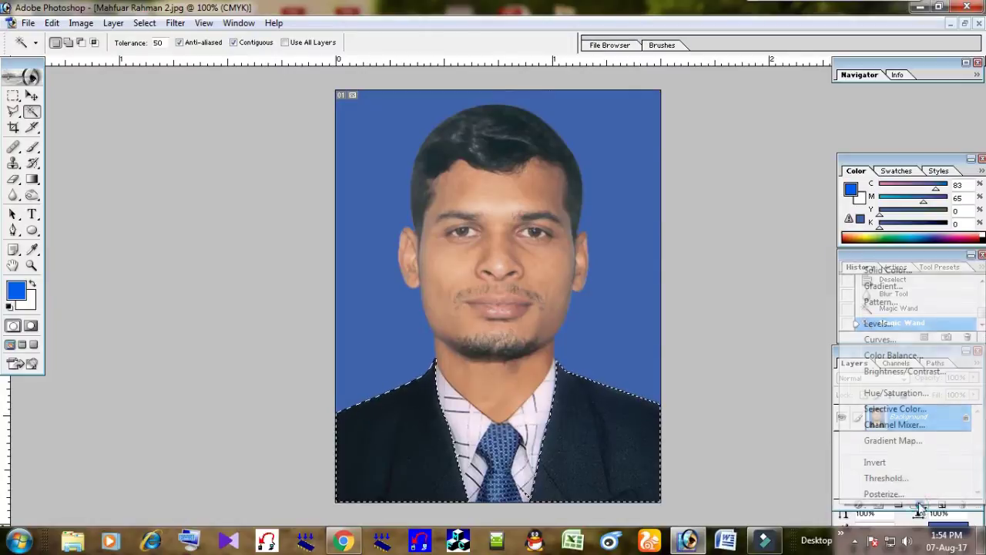
{"action": "left_click", "coordinate": [894, 394]}
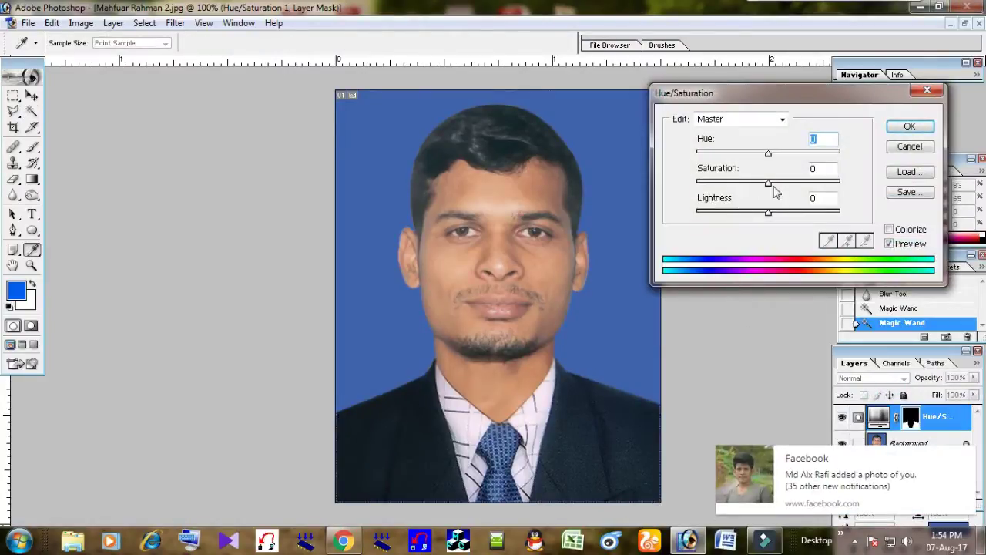
Step: Set the suit's Hue/Saturation to Hue -15, Saturation +45, Lightness -18
{"action": "left_click_drag", "start_coordinate": [771, 188], "coordinate": [794, 187]}
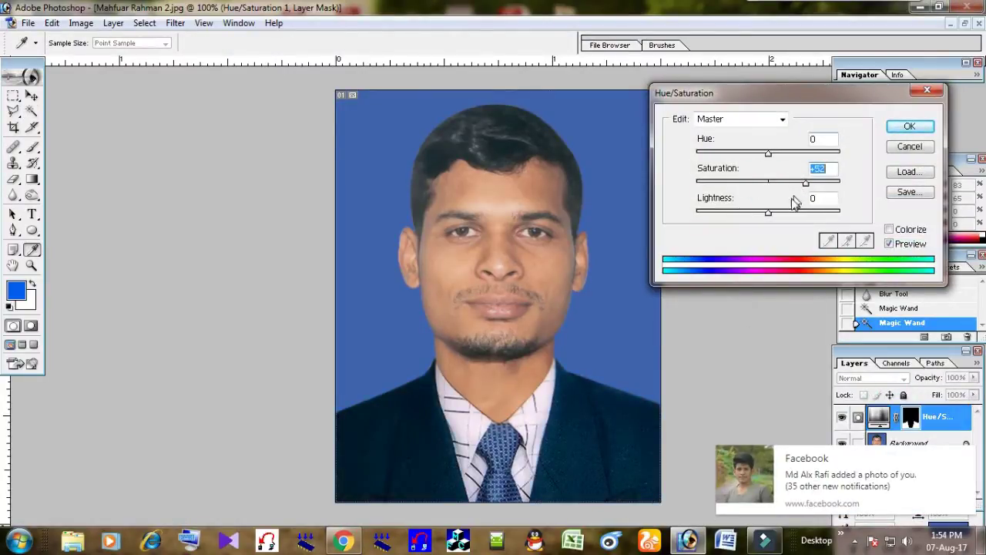
{"action": "left_click_drag", "start_coordinate": [767, 214], "coordinate": [749, 223]}
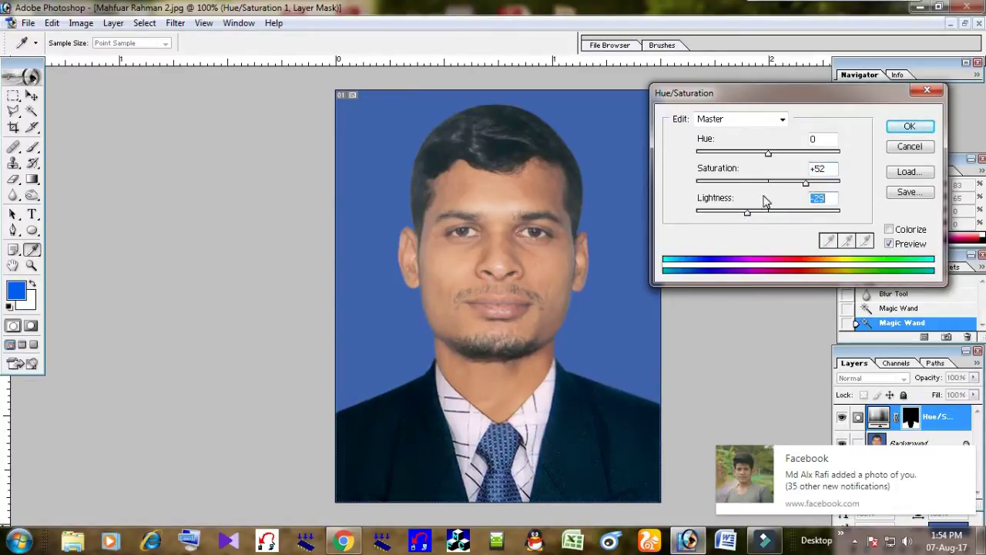
{"action": "left_click_drag", "start_coordinate": [768, 158], "coordinate": [759, 159]}
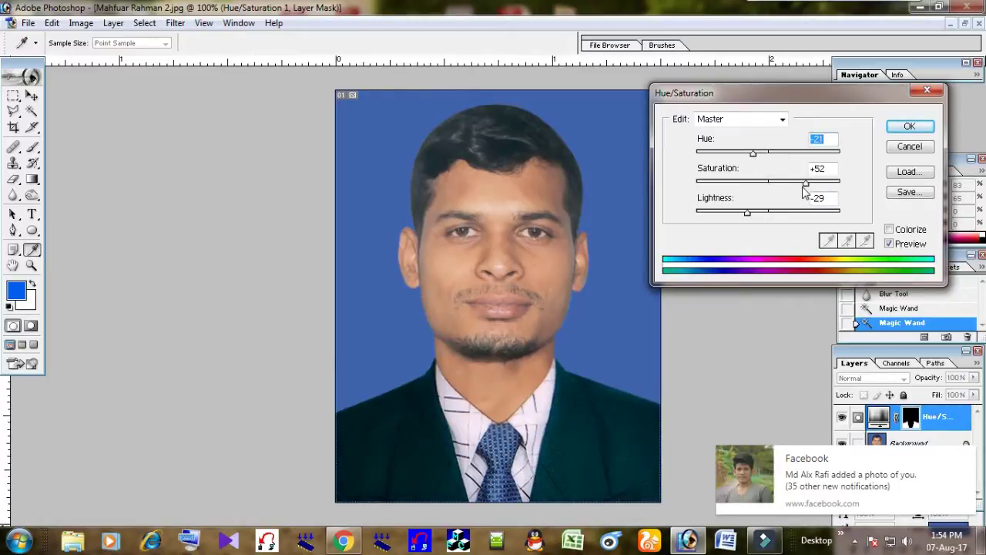
{"action": "mouse_move", "coordinate": [806, 183]}
{"action": "left_mouse_down"}
{"action": "mouse_move", "coordinate": [679, 197]}
{"action": "mouse_move", "coordinate": [751, 185]}
{"action": "left_mouse_up"}
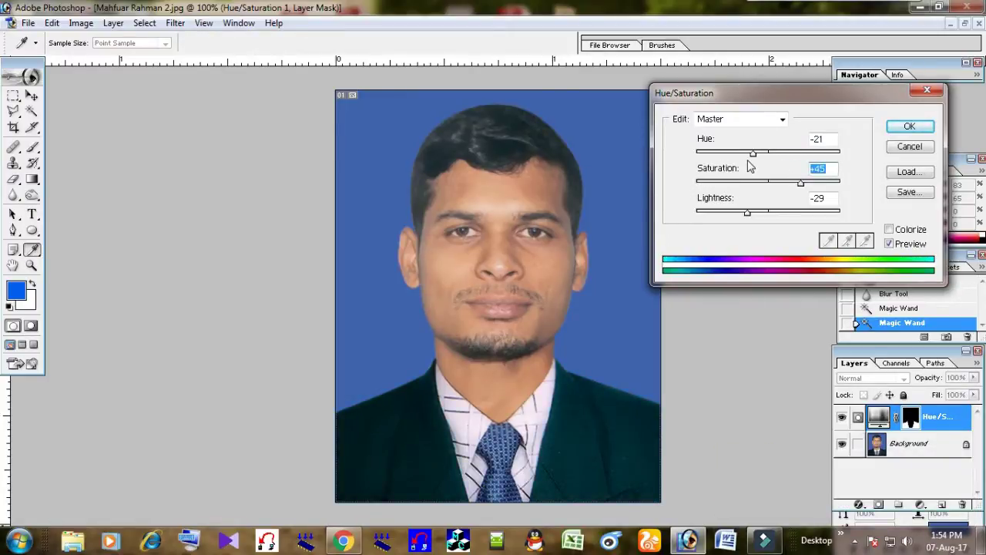
{"action": "left_click_drag", "start_coordinate": [755, 156], "coordinate": [761, 156]}
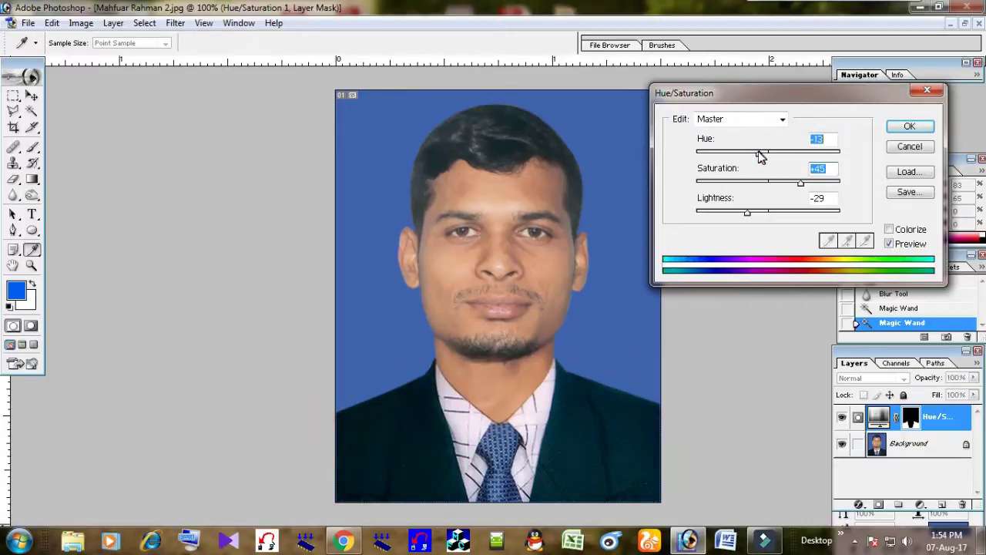
{"action": "left_click_drag", "start_coordinate": [747, 214], "coordinate": [756, 214]}
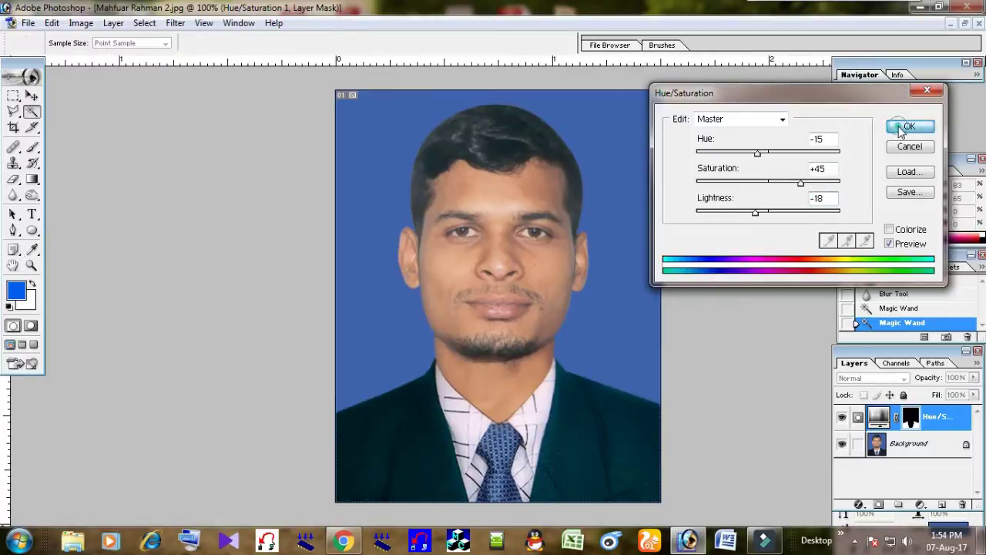
{"action": "left_click", "coordinate": [909, 126]}
Step: Magic Wand the tie, grow the selection, then reselect the jacket's right side
{"action": "left_click", "coordinate": [504, 451]}
{"action": "left_click", "coordinate": [501, 463], "text": "shift"}
{"action": "left_click", "coordinate": [497, 436], "text": "shift"}
{"action": "left_click", "coordinate": [501, 443], "text": "shift"}
{"action": "right_click", "coordinate": [501, 443]}
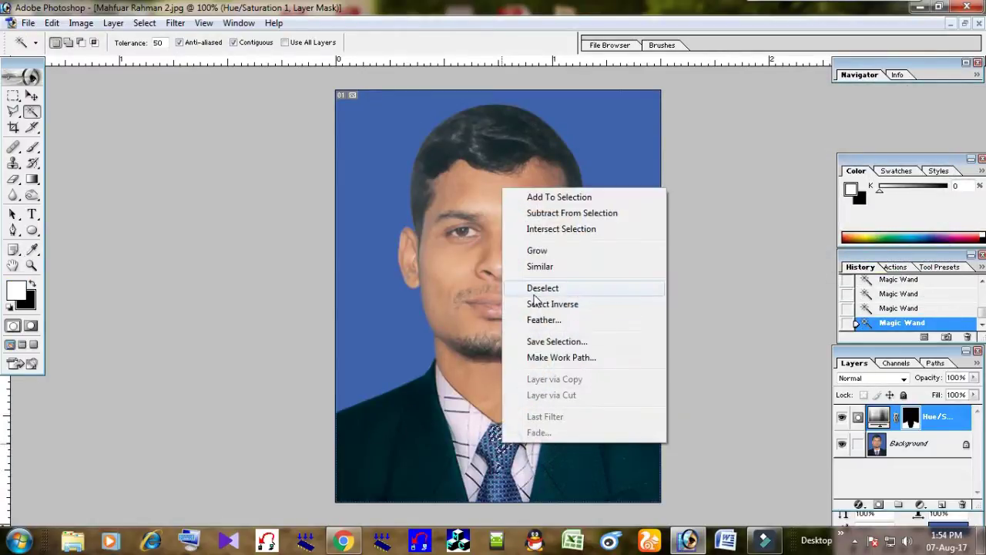
{"action": "left_click", "coordinate": [535, 253]}
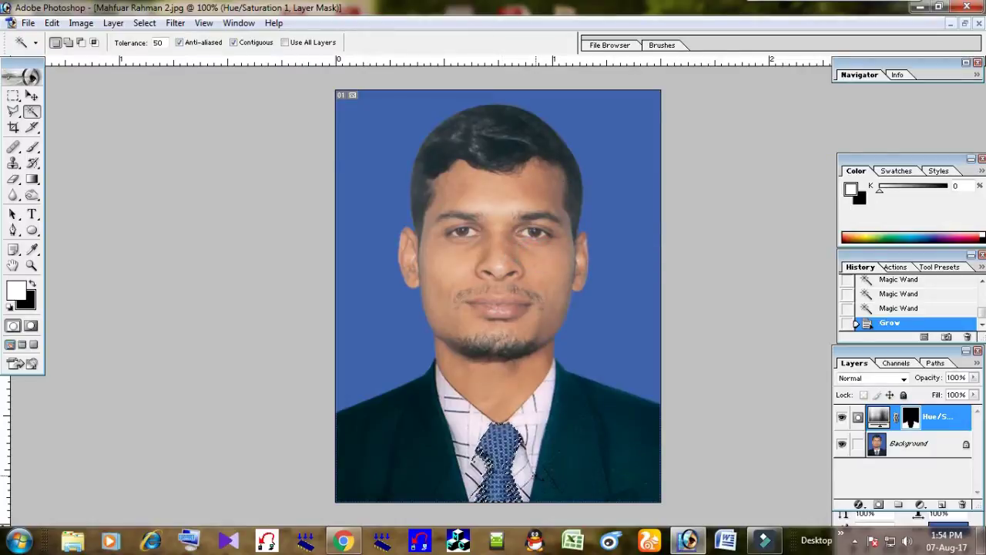
{"action": "left_click", "coordinate": [591, 439]}
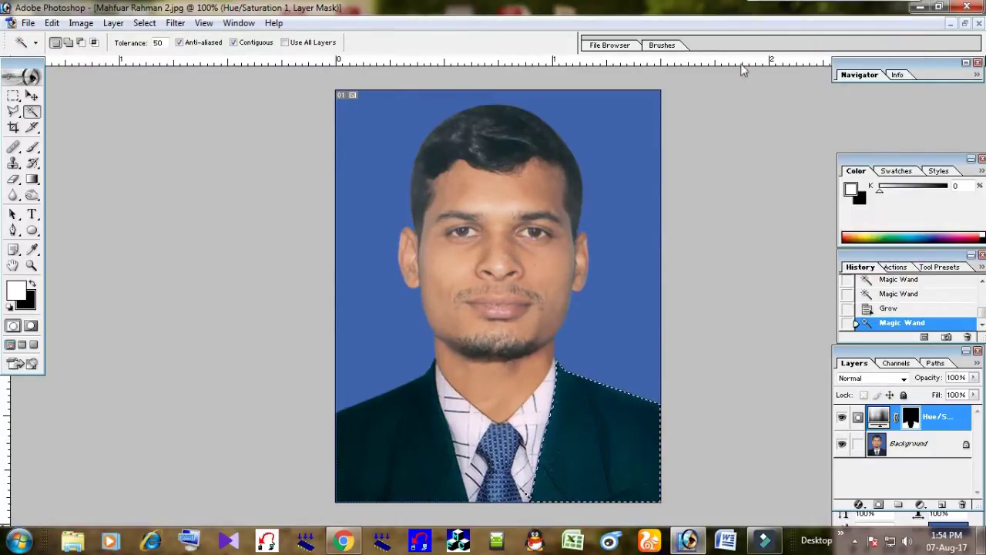
{"action": "left_click", "coordinate": [29, 23]}
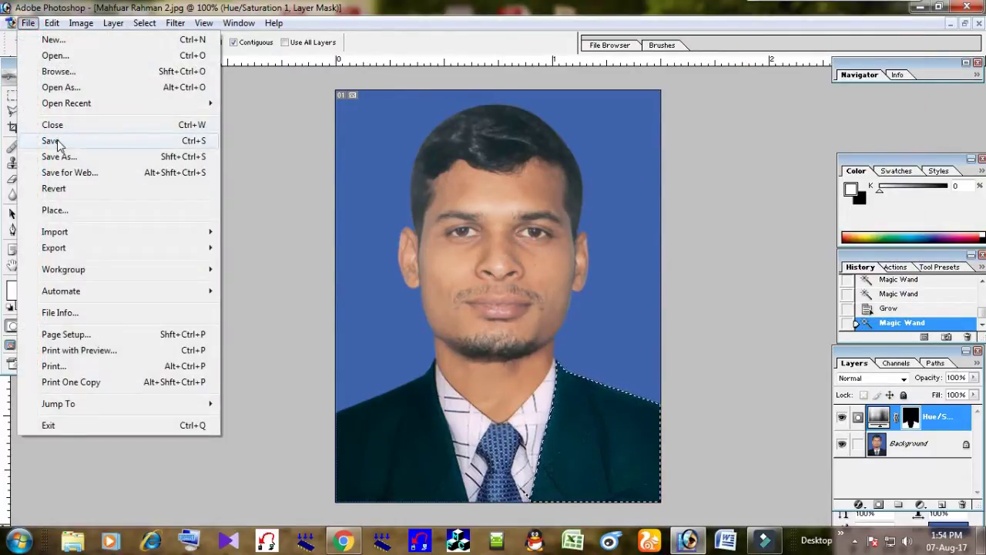
Step: Save the edited portrait as a JPEG, replacing the existing file
{"action": "left_click", "coordinate": [59, 141]}
{"action": "left_click", "coordinate": [591, 349]}
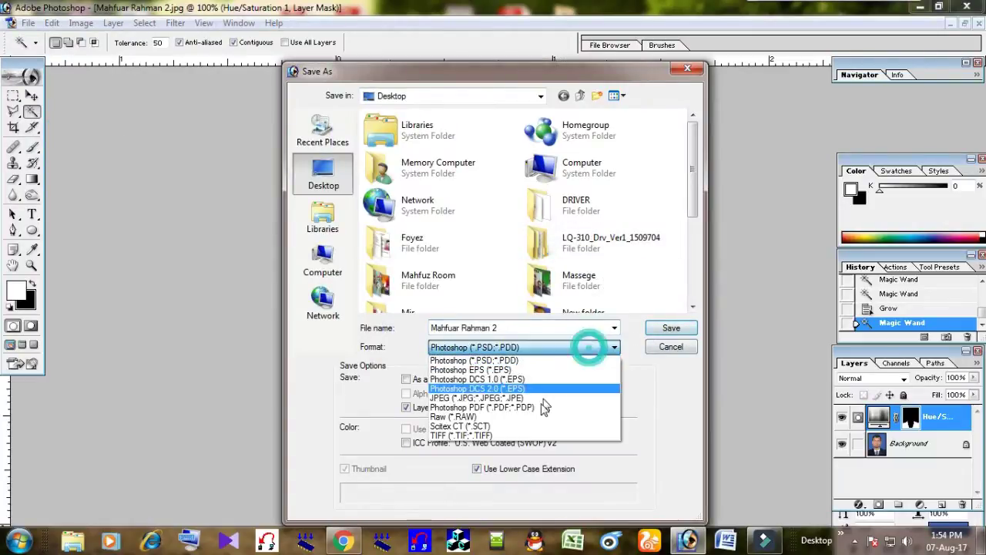
{"action": "left_click", "coordinate": [530, 399]}
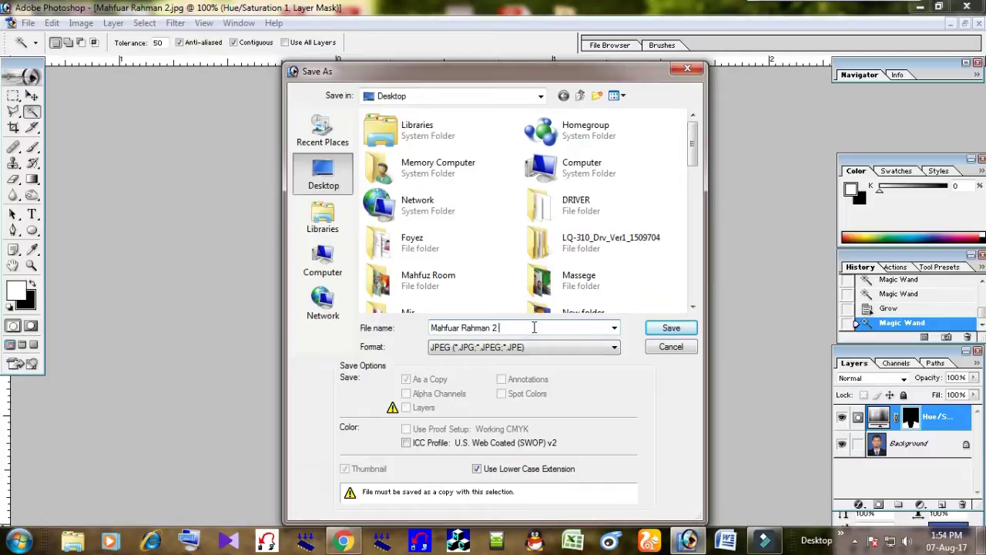
{"action": "left_click", "coordinate": [678, 329]}
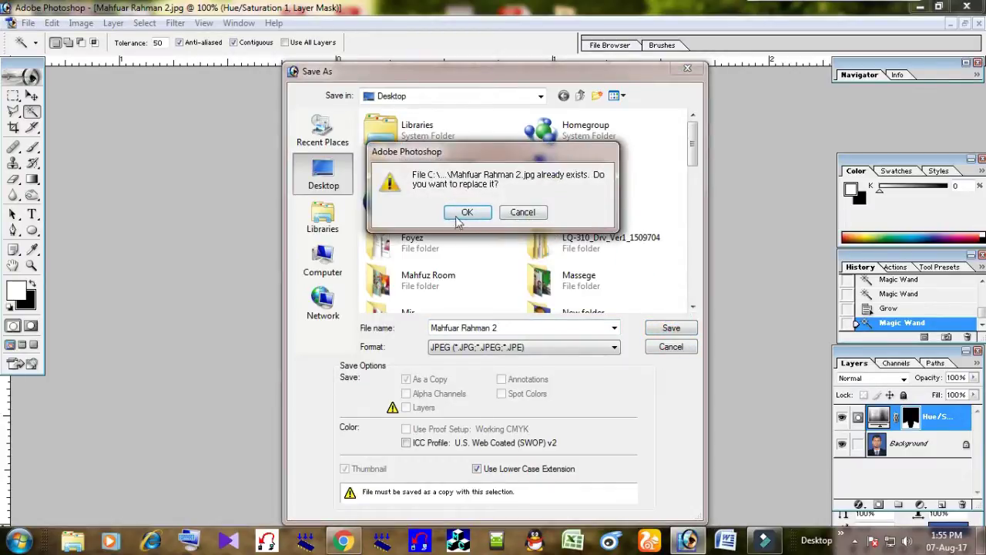
{"action": "left_click", "coordinate": [453, 211]}
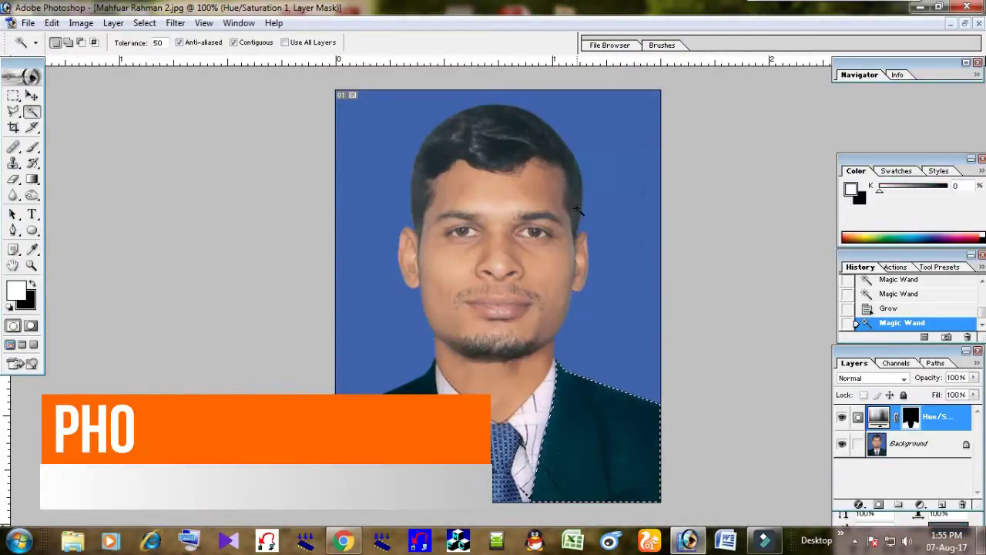
Step: Quit Photoshop without saving further changes, then open the saved JPEG portrait
{"action": "left_click", "coordinate": [967, 7]}
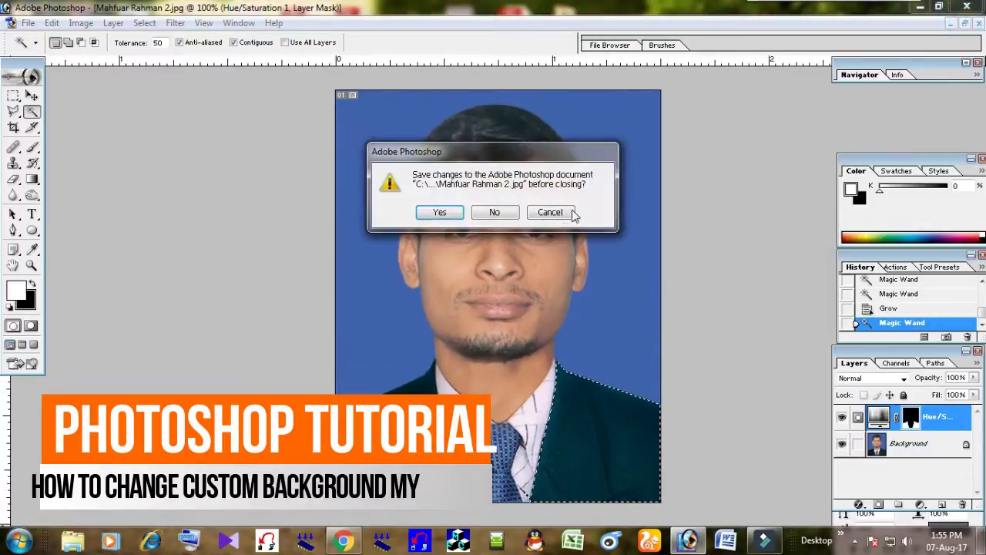
{"action": "left_click", "coordinate": [496, 216]}
{"action": "double_click", "coordinate": [621, 308]}
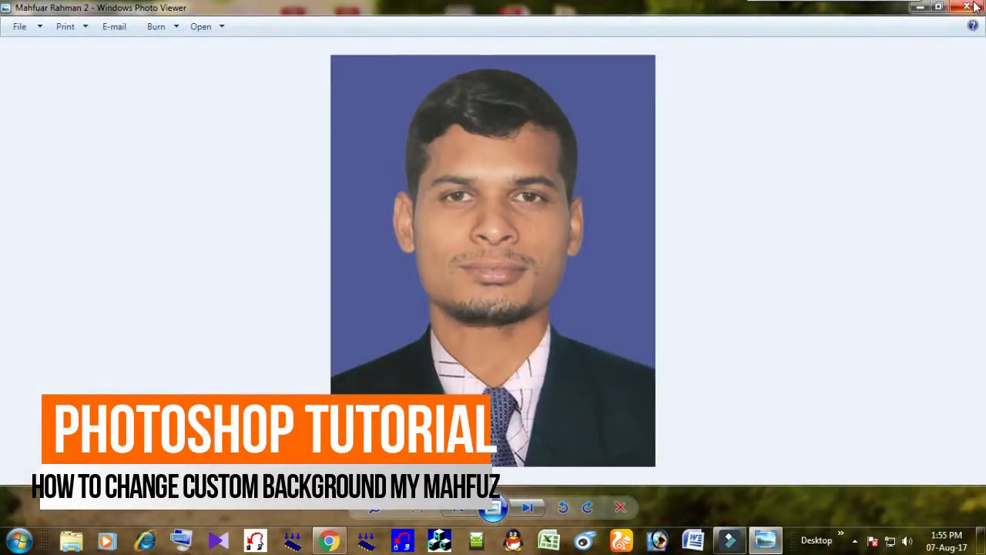
Step: Close Windows Photo Viewer after checking the blue-background portrait
{"action": "left_click", "coordinate": [975, 8]}
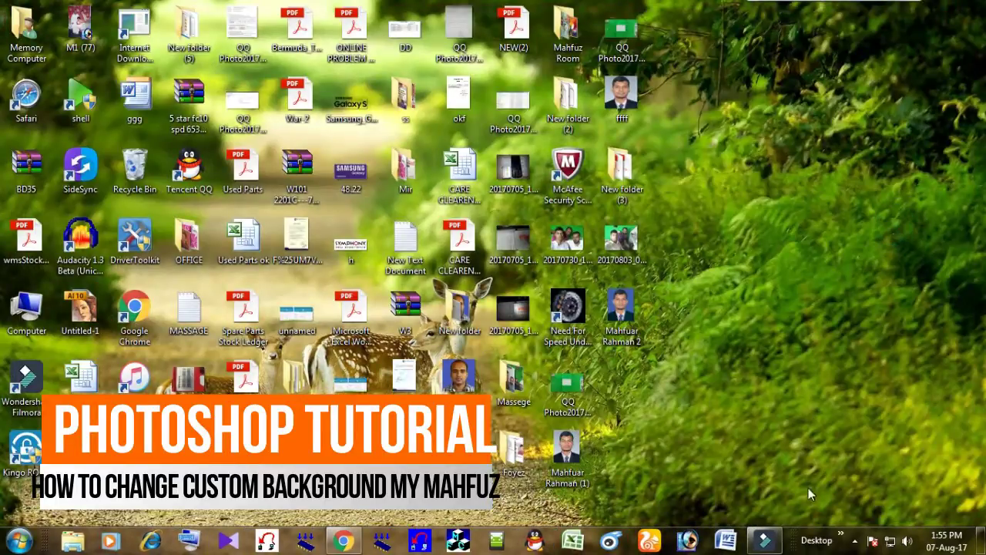